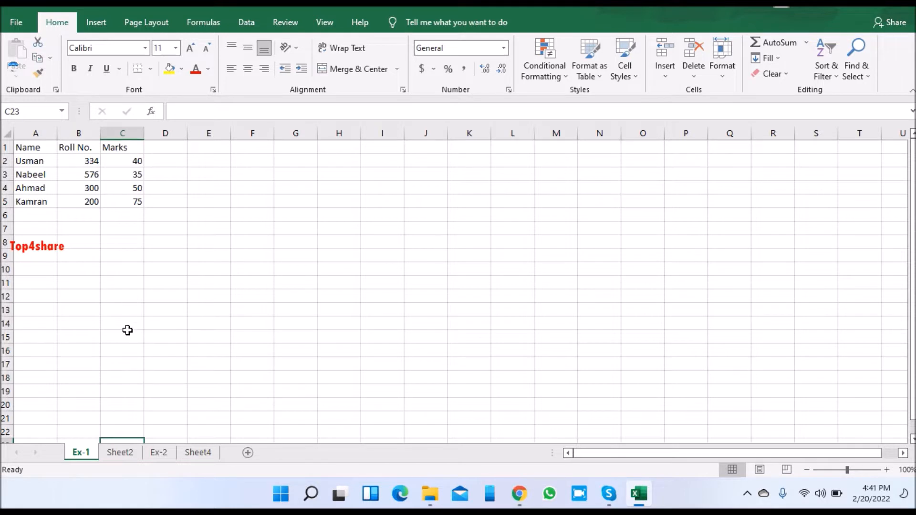
# On Sheet2, start a MATCH formula in cell B2 with A2 as the lookup value.
pyautogui.click(127, 453)
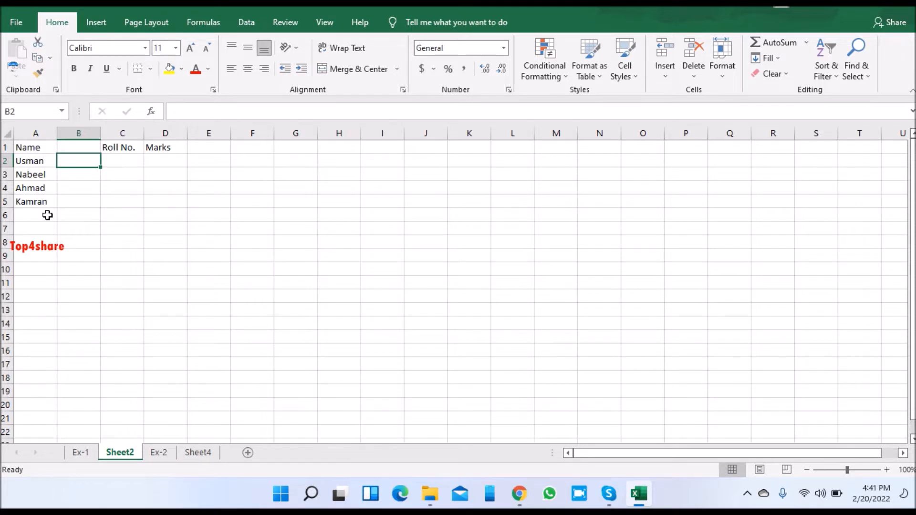
pyautogui.click(110, 164)
pyautogui.click(166, 162)
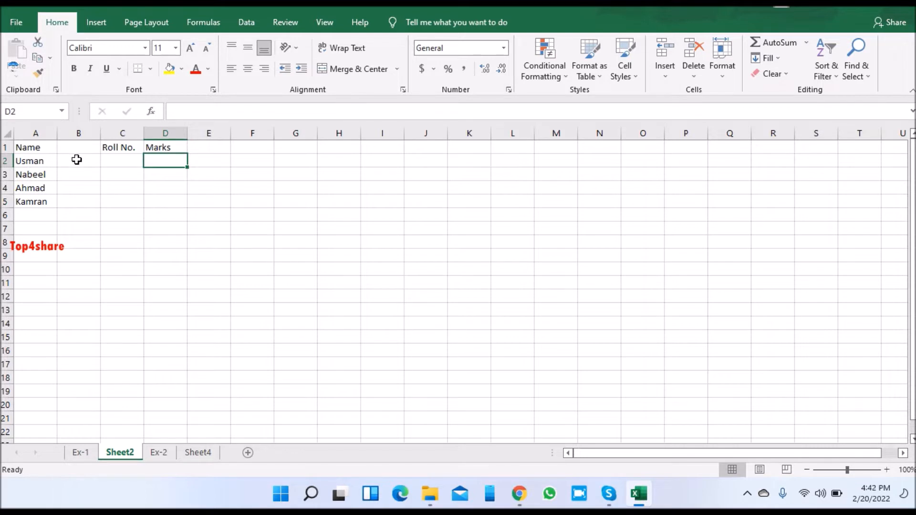
pyautogui.click(77, 159)
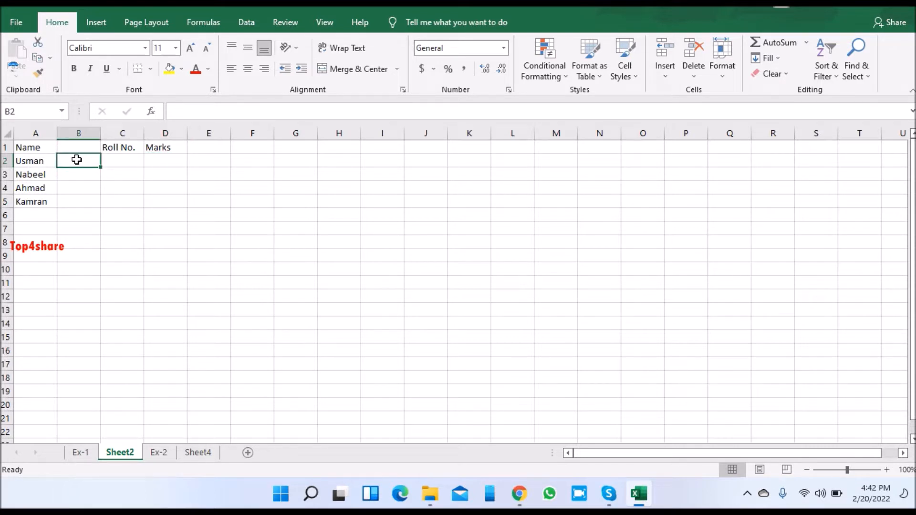
pyautogui.write('=')
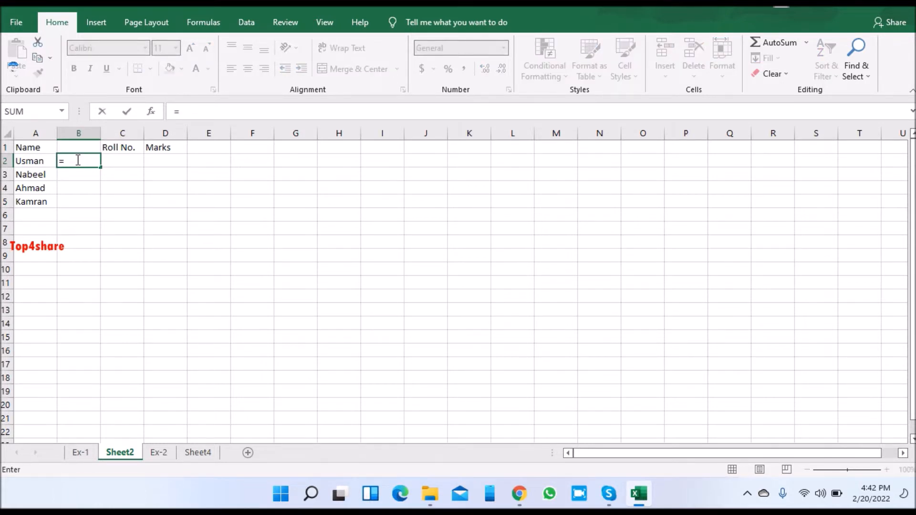
pyautogui.write('mat')
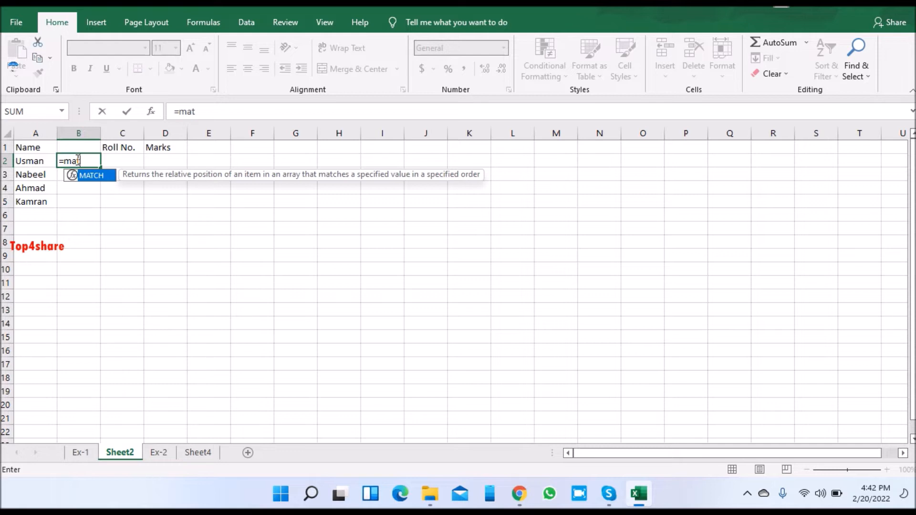
pyautogui.press('Tab')
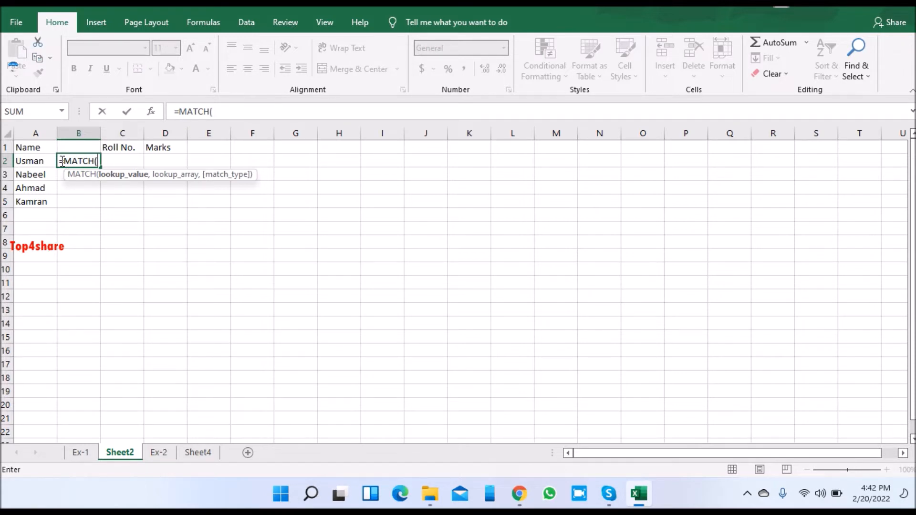
pyautogui.click(31, 164)
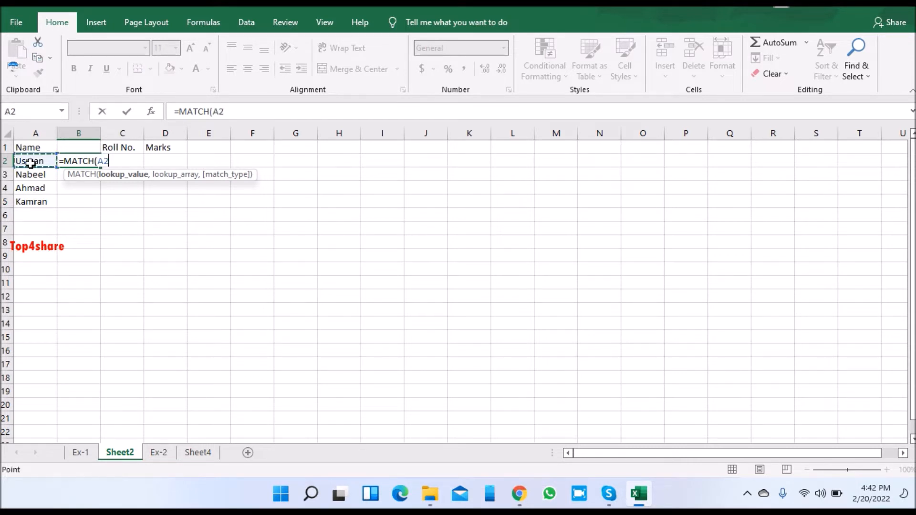
pyautogui.write(',')
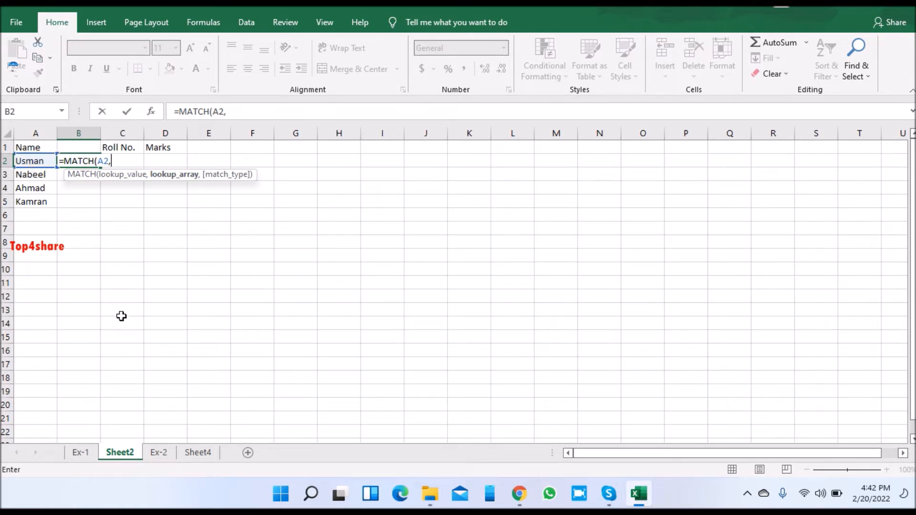
# Complete the MATCH formula with column A of the Ex-1 sheet as the lookup array and match type 0.
pyautogui.click(84, 456)
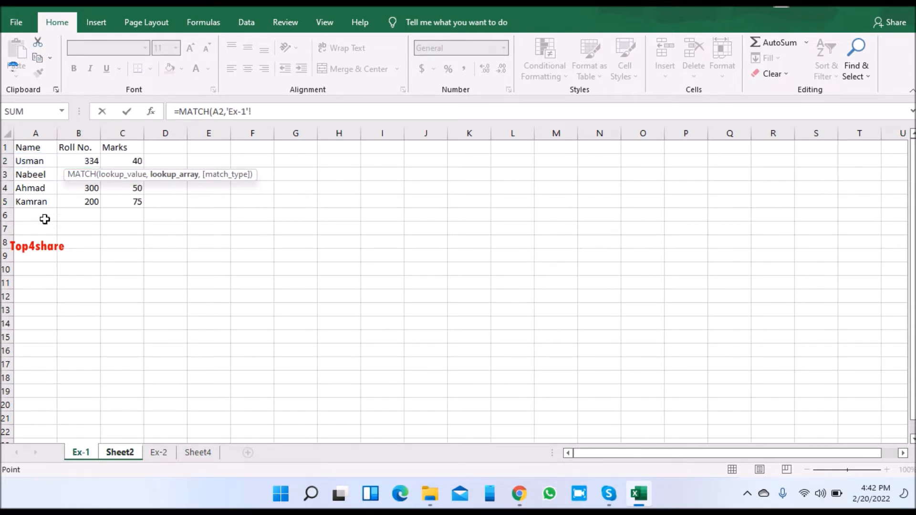
pyautogui.click(36, 129)
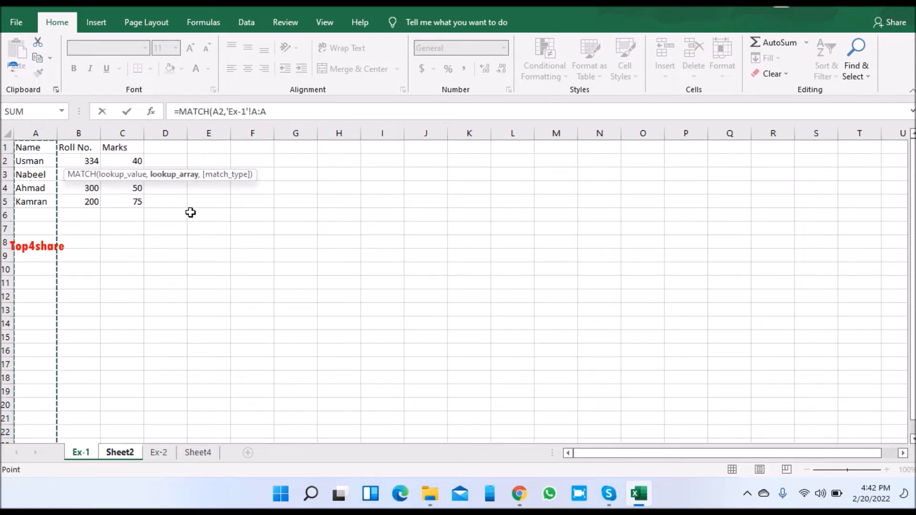
pyautogui.write(',0')
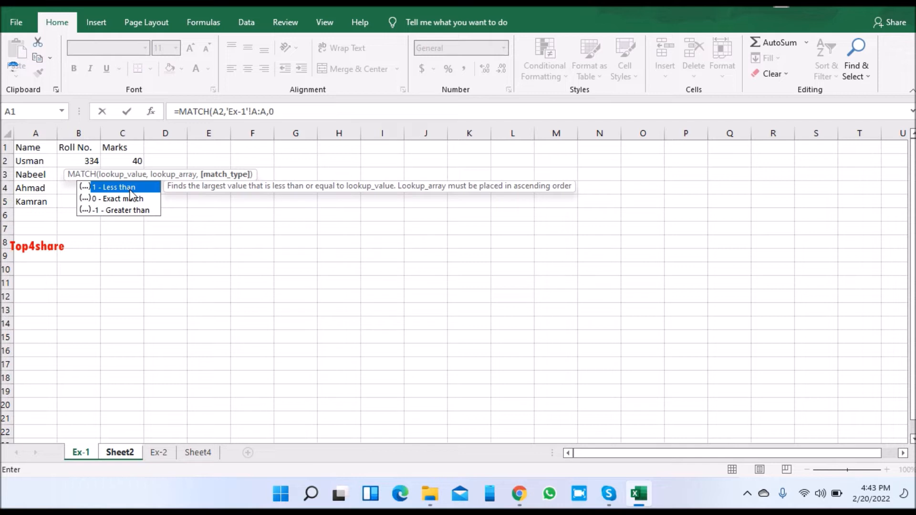
pyautogui.press('Return')
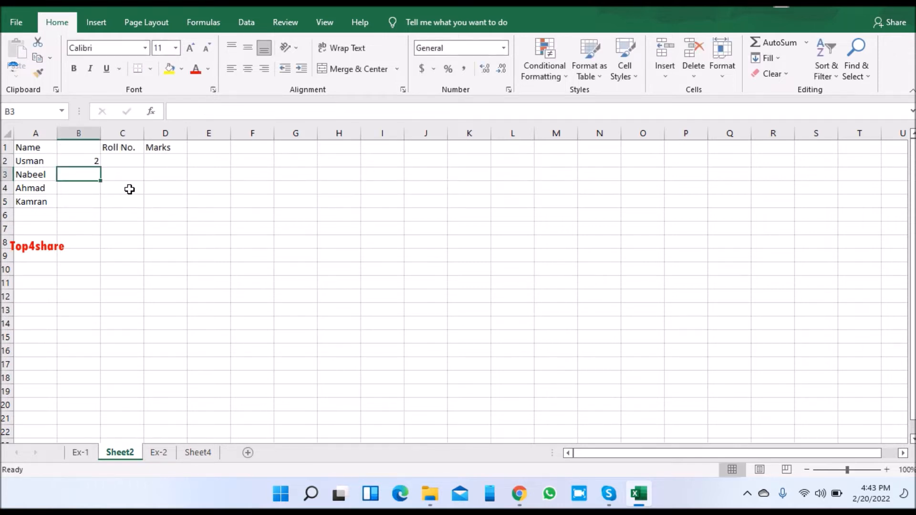
# Copy the MATCH formula from B2 down through B5.
pyautogui.press('Up')
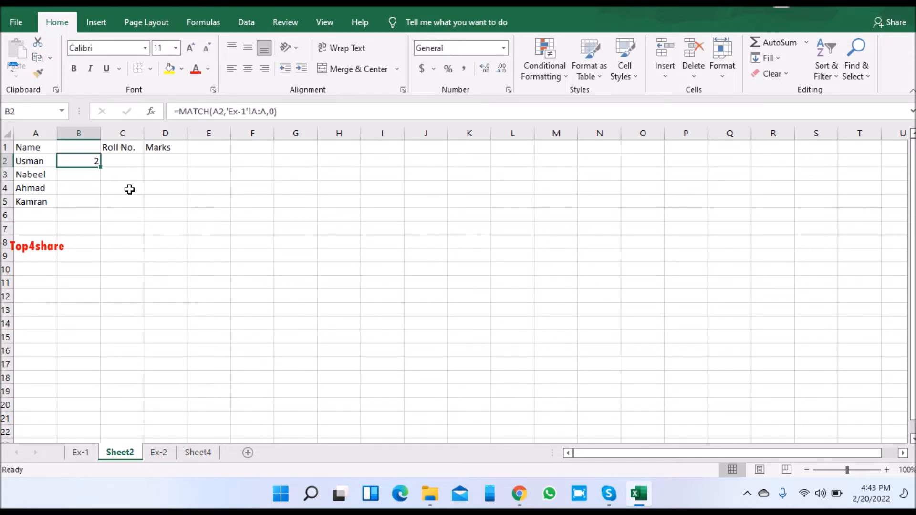
pyautogui.hotkey('ctrl', 'c')
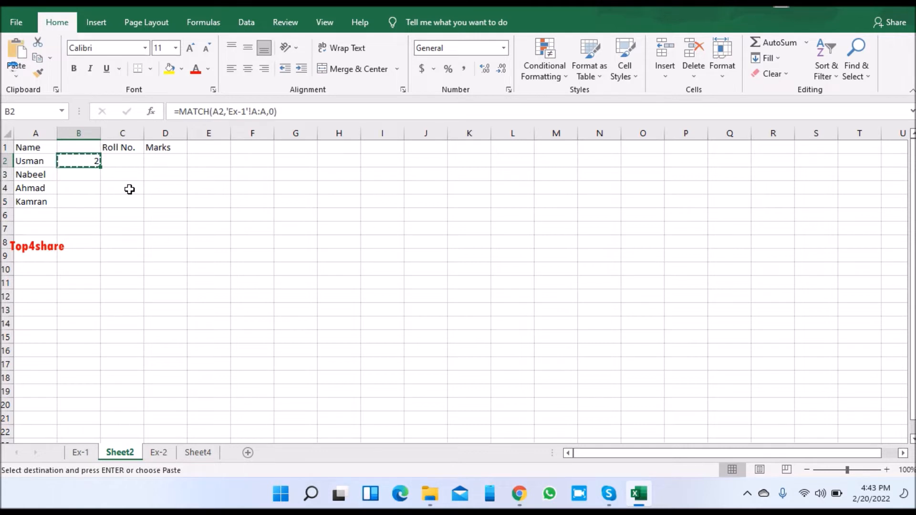
pyautogui.hotkey('shift', 'Down')
pyautogui.hotkey('shift', 'Down')
pyautogui.hotkey('shift', 'Down')
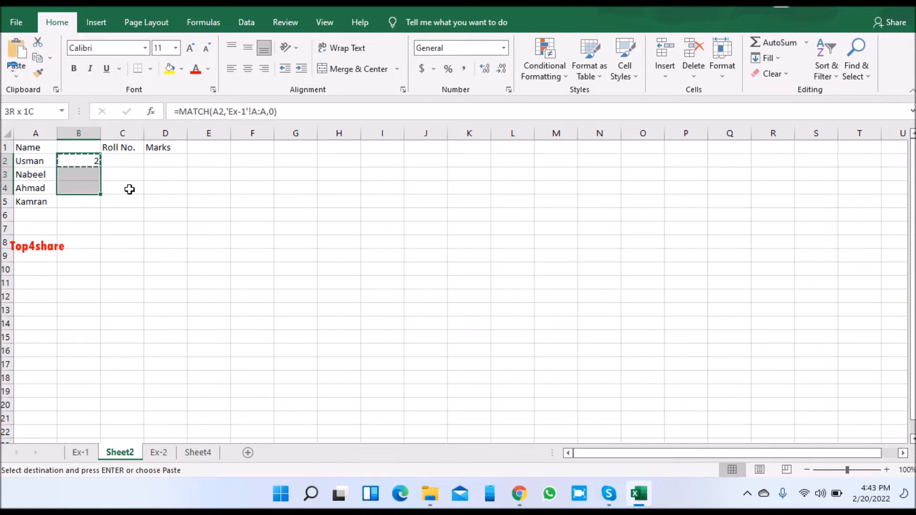
pyautogui.press('Return')
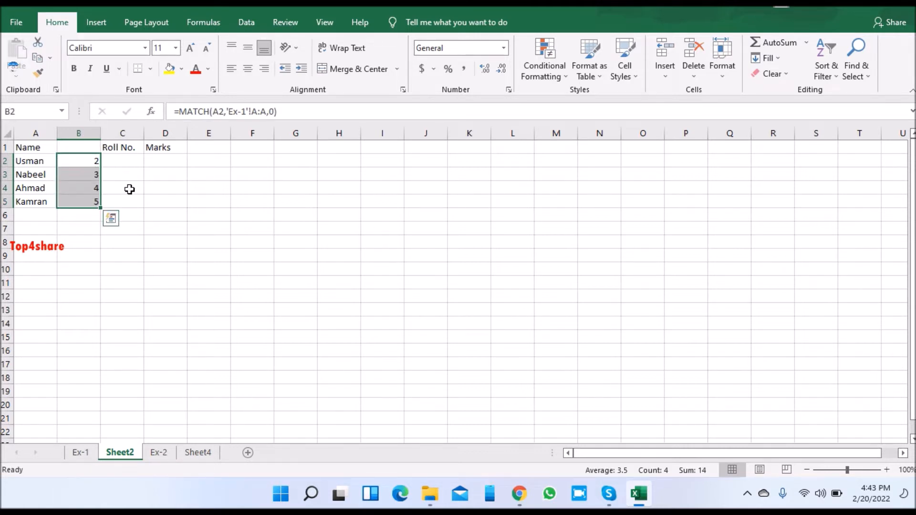
# Check the first student's roll number on the Ex-1 sheet and return to Sheet2.
pyautogui.click(36, 163)
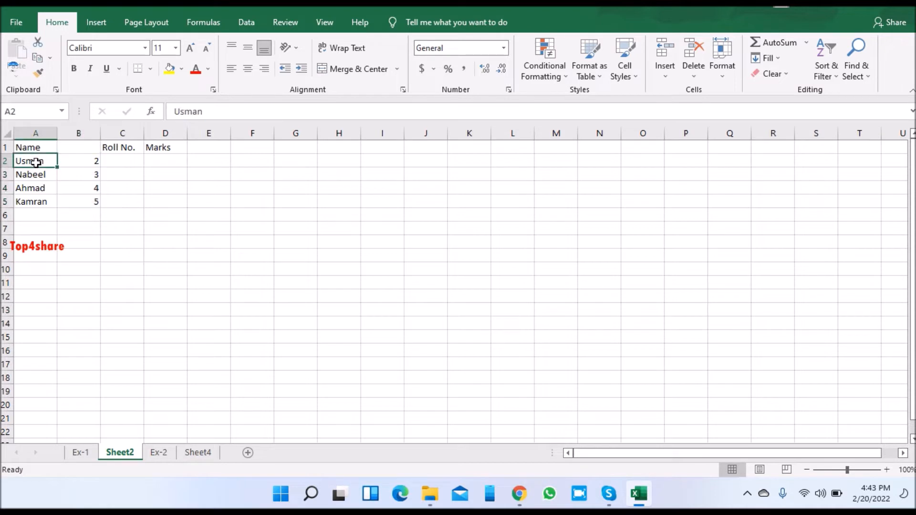
pyautogui.click(76, 452)
pyautogui.click(75, 162)
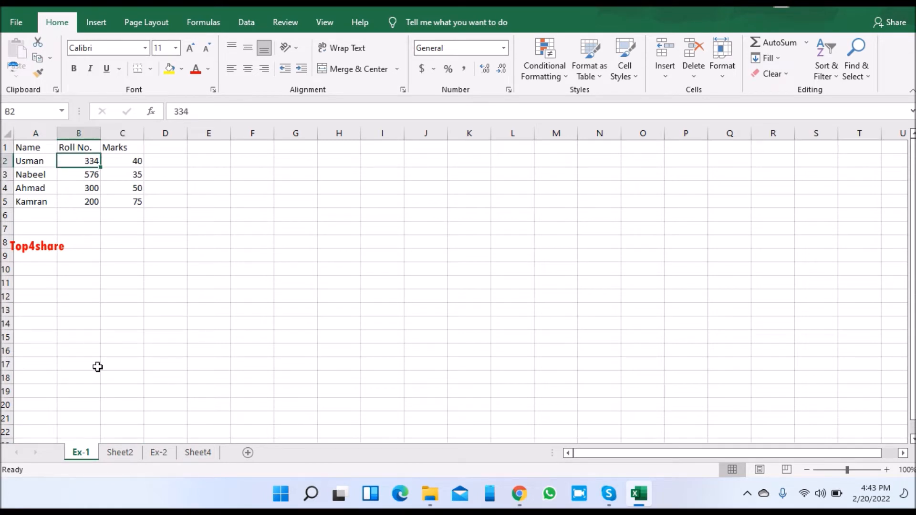
pyautogui.click(114, 458)
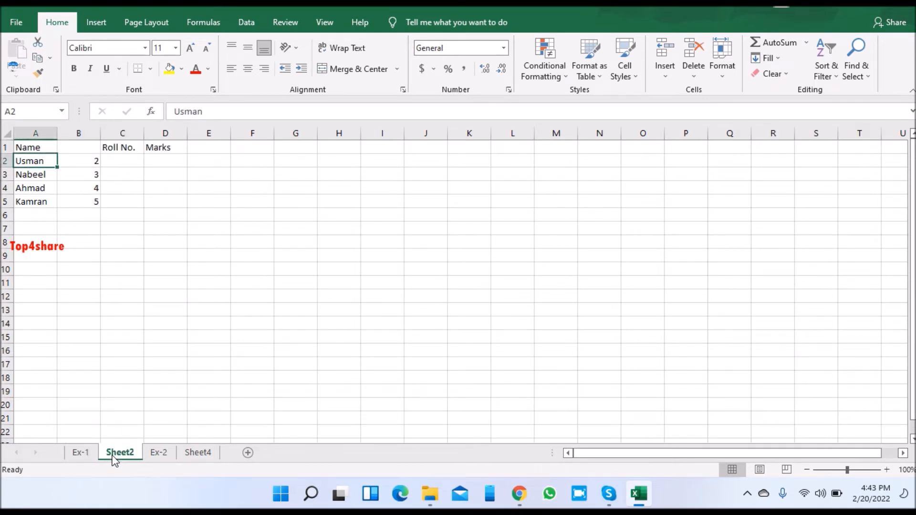
# Start an INDEX formula in cell C2 of Sheet2 with column B of the Ex-1 sheet as the array.
pyautogui.press('Right')
pyautogui.press('Right')
pyautogui.press('Right')
pyautogui.press('Left')
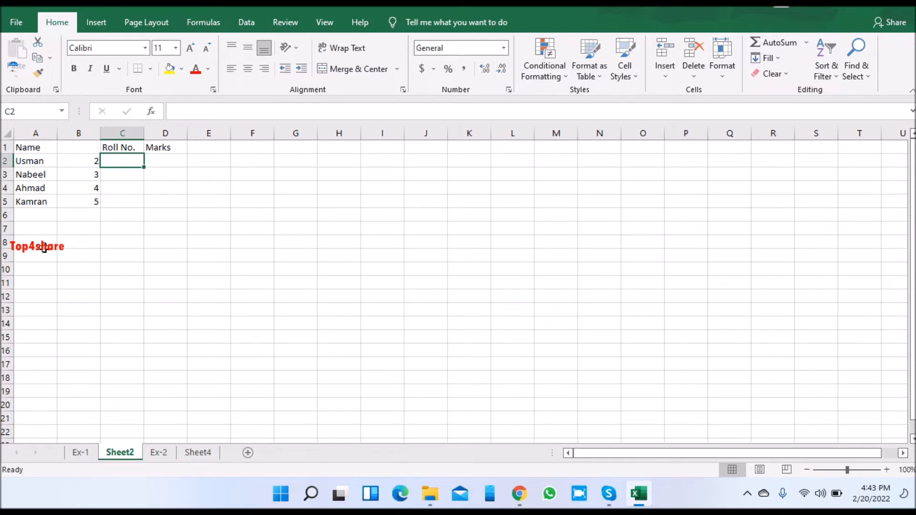
pyautogui.write('=')
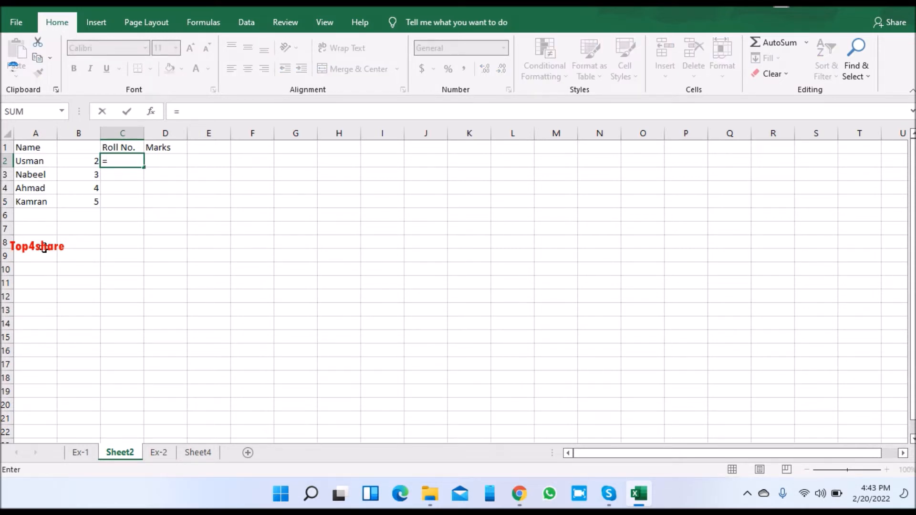
pyautogui.write('ind')
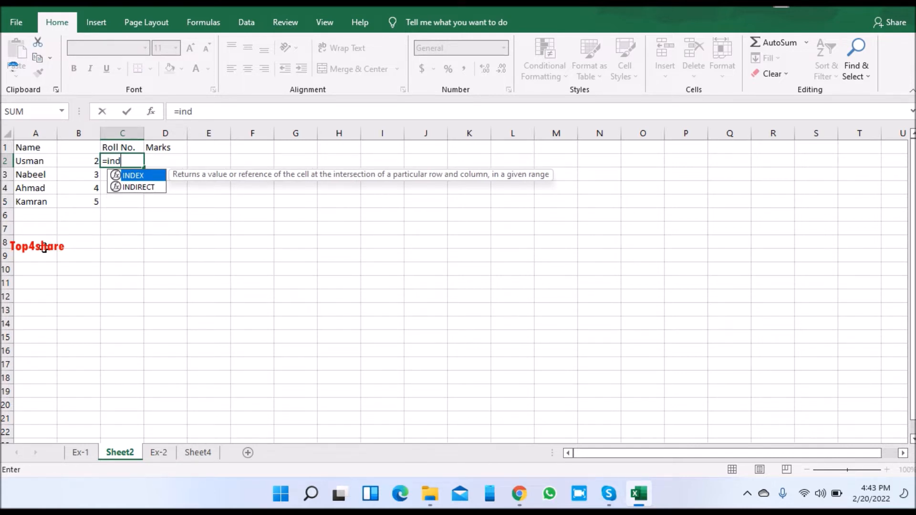
pyautogui.press('Tab')
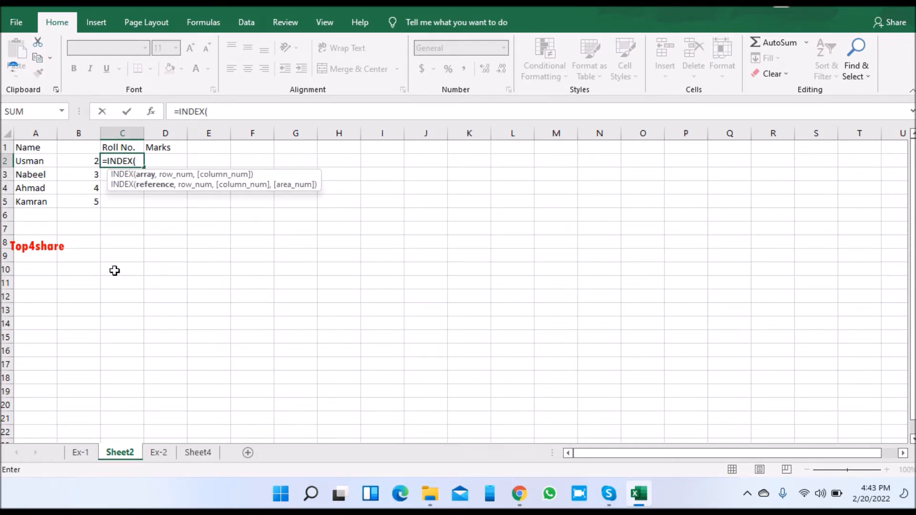
pyautogui.click(88, 451)
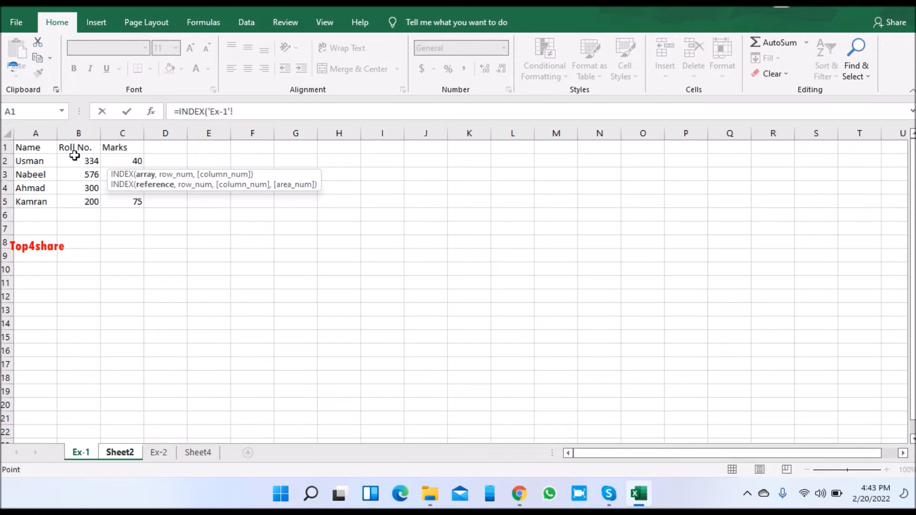
pyautogui.click(71, 131)
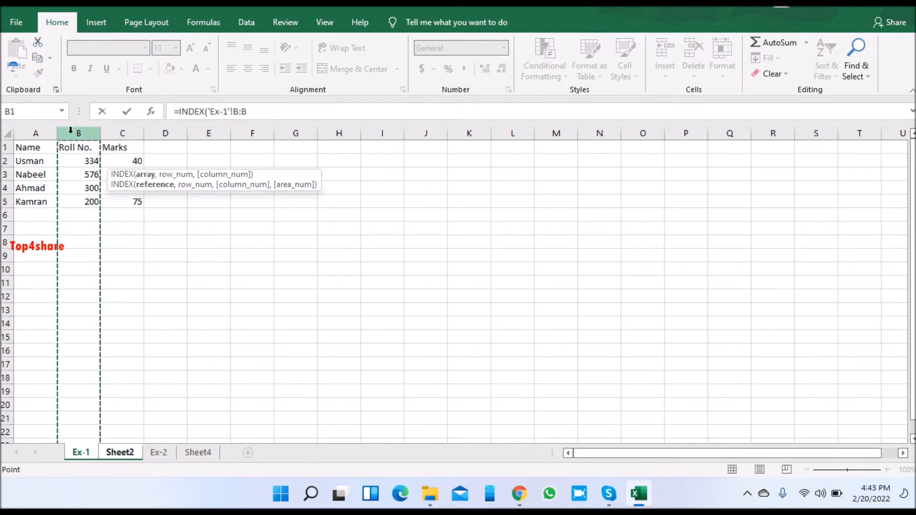
pyautogui.write(',')
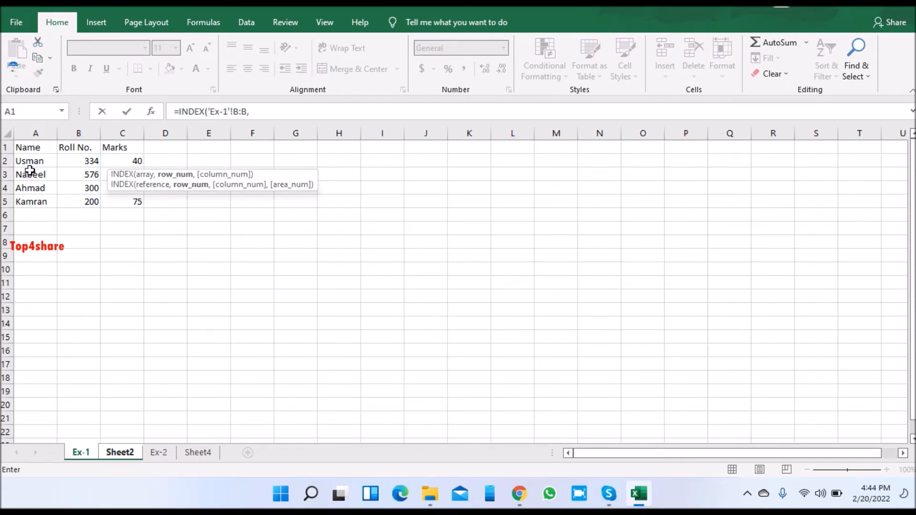
# Complete the INDEX formula using Sheet2 cell B2 as the row number.
pyautogui.click(120, 453)
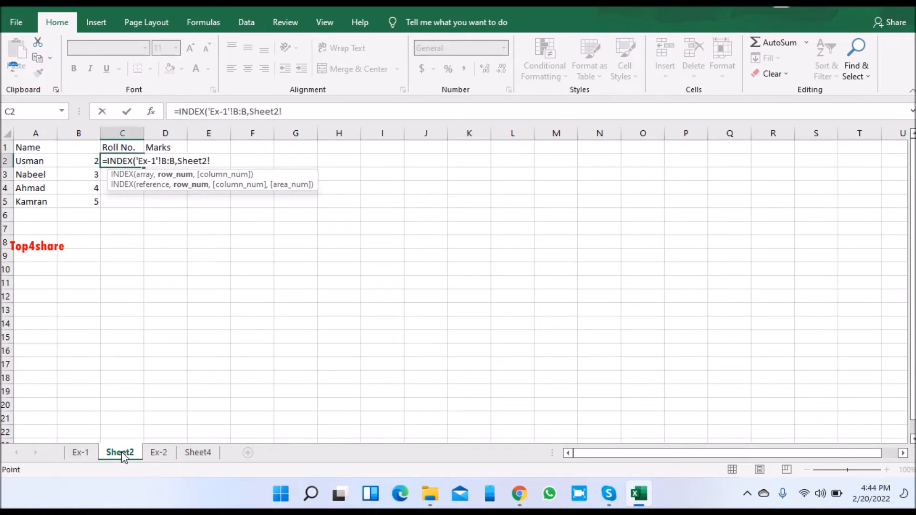
pyautogui.click(81, 163)
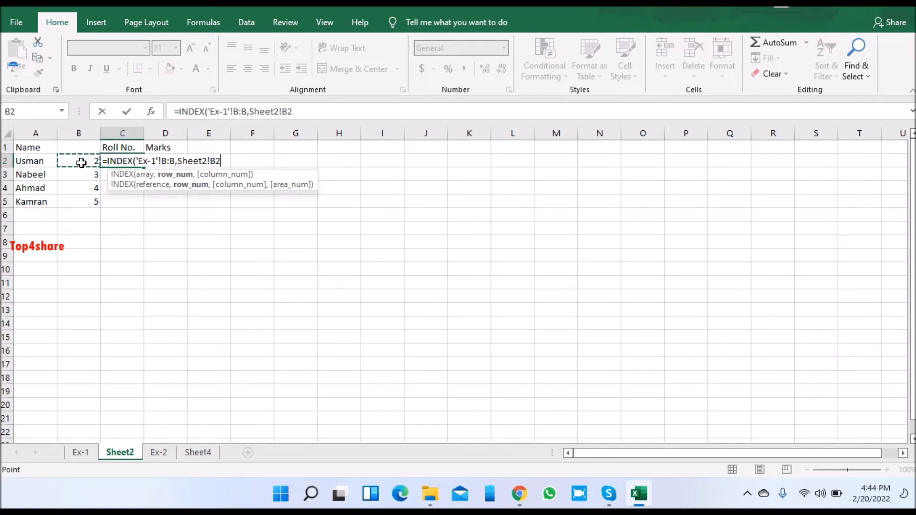
pyautogui.press('Return')
# Copy the INDEX formula from C2 down through C5 to fill the Roll No. column.
pyautogui.press('Up')
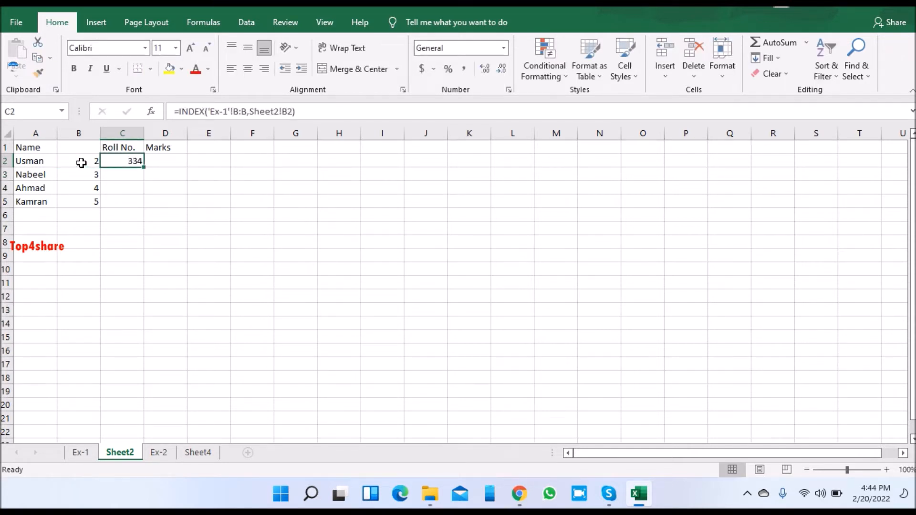
pyautogui.hotkey('ctrl', 'c')
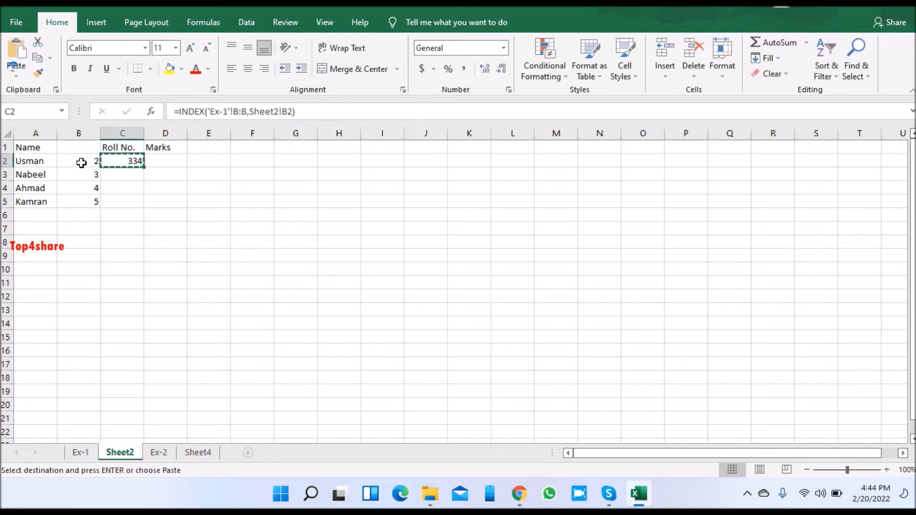
pyautogui.hotkey('shift', 'Down')
pyautogui.hotkey('shift', 'Down')
pyautogui.hotkey('shift', 'Down')
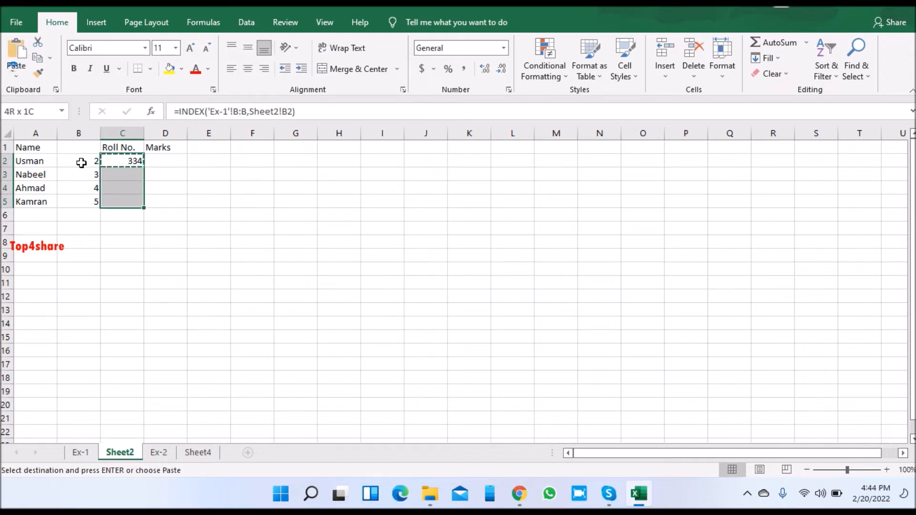
pyautogui.press('Return')
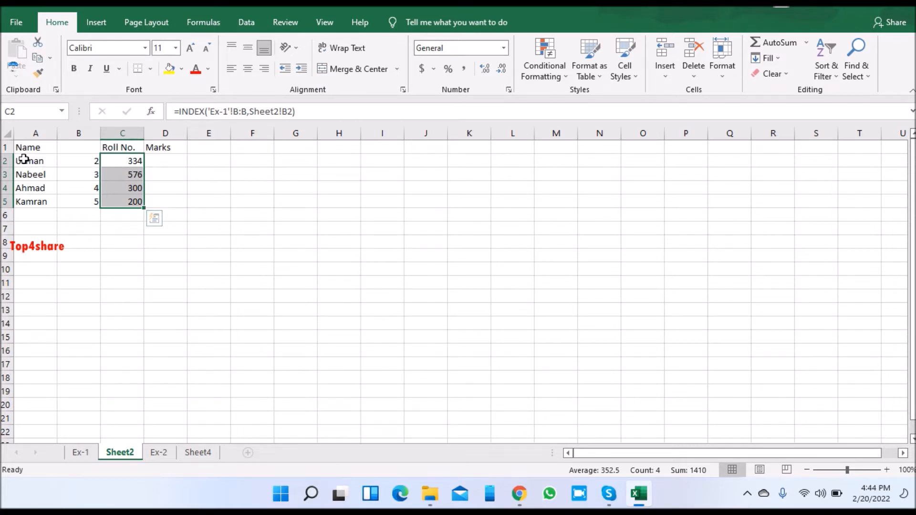
# Compare the first student's roll number with the record on the Ex-1 sheet and return to Sheet2.
pyautogui.click(24, 159)
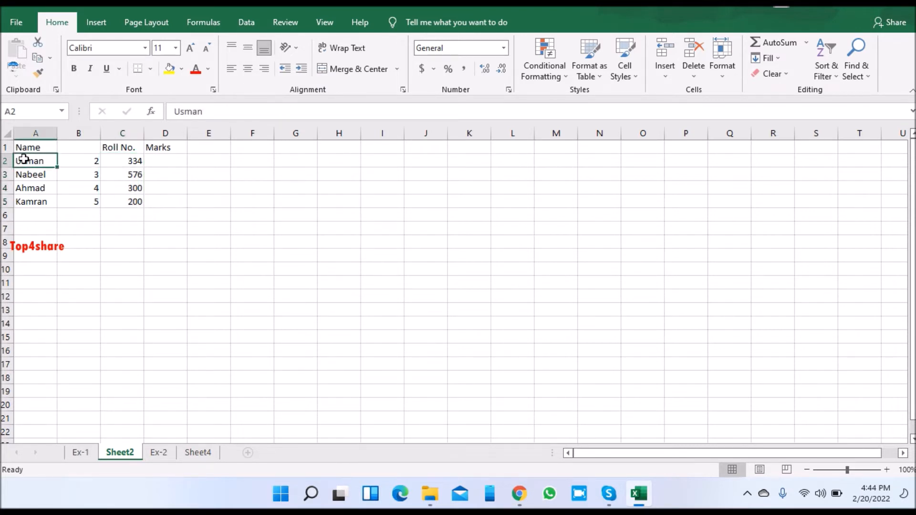
pyautogui.click(81, 452)
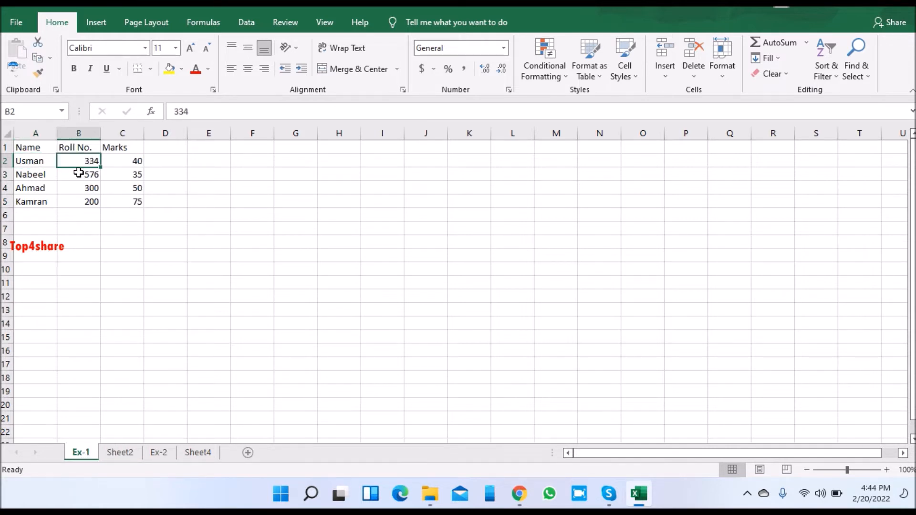
pyautogui.click(119, 455)
pyautogui.press('Right')
pyautogui.press('Right')
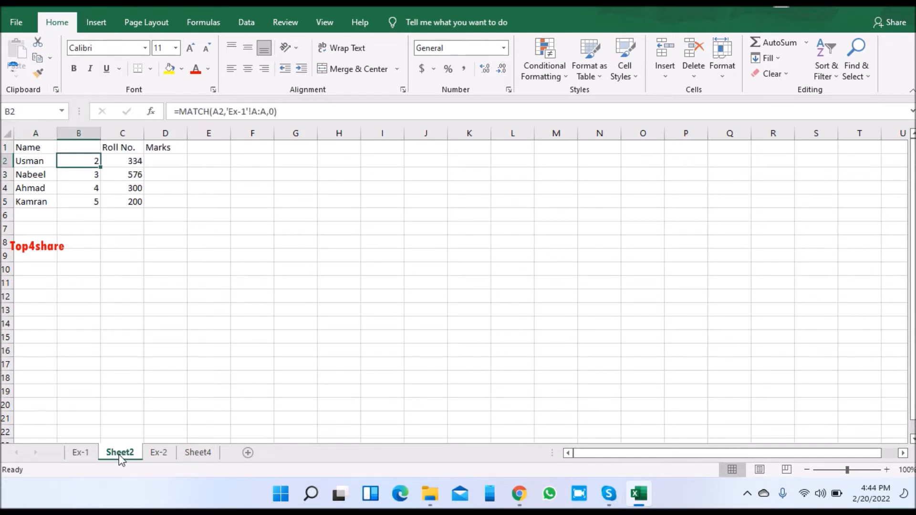
# Try reusing the Roll No. formula by copying it from C2 into D2.
pyautogui.press('Right')
pyautogui.press('Left')
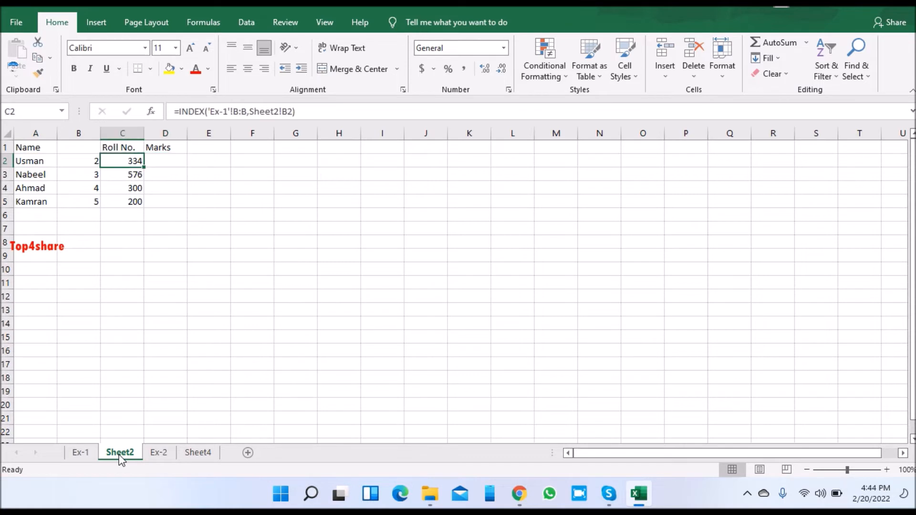
pyautogui.hotkey('ctrl', 'c')
pyautogui.press('Right')
pyautogui.hotkey('ctrl', 'v')
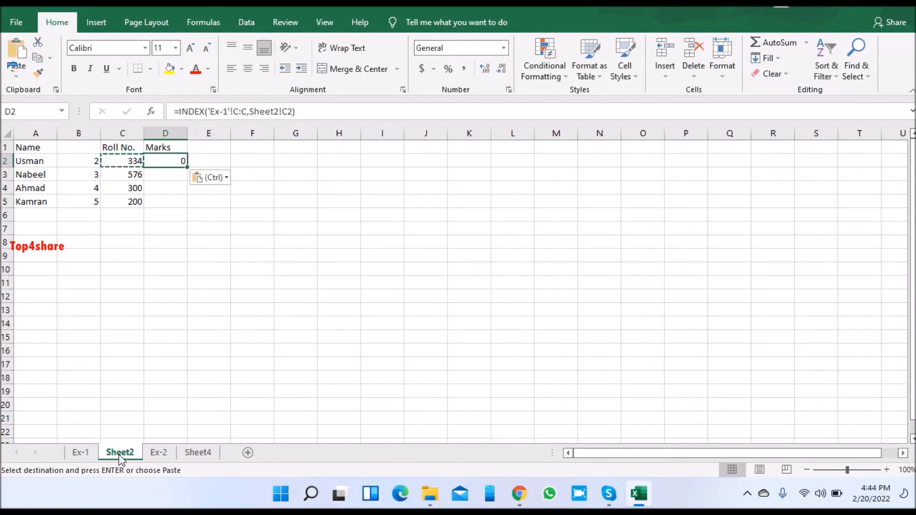
# Start an INDEX formula in cell D2 of Sheet2 with column C of the Ex-1 sheet as the array.
pyautogui.write('=')
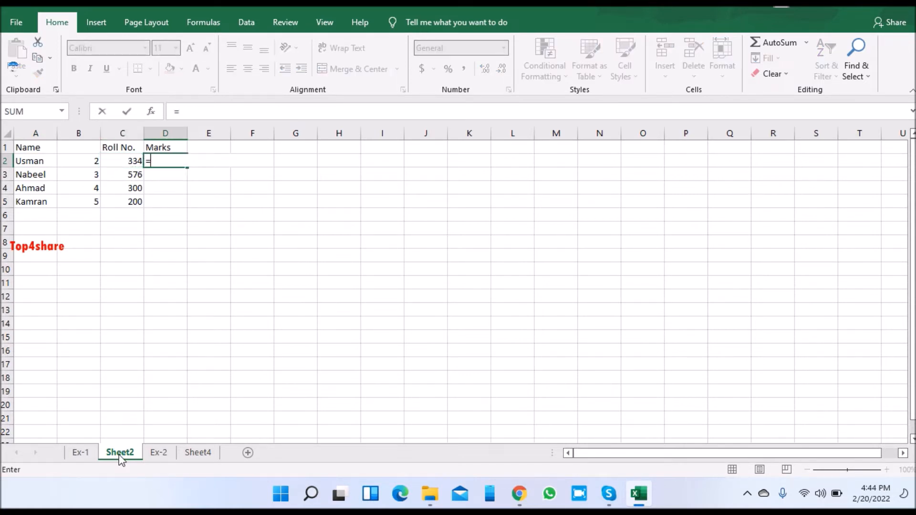
pyautogui.write('in')
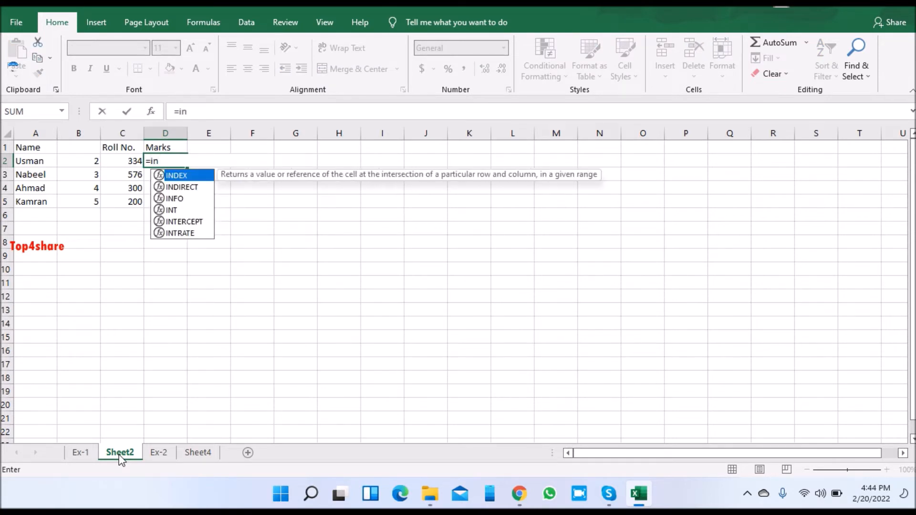
pyautogui.press('Tab')
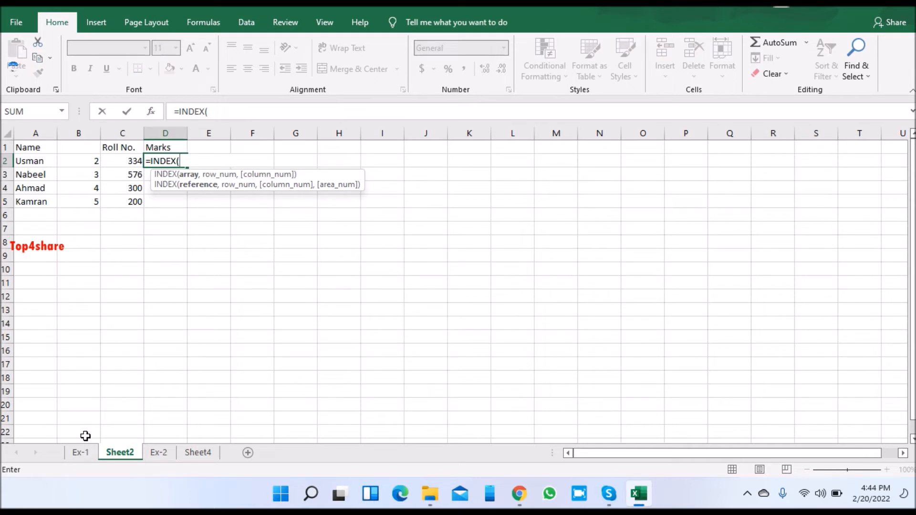
pyautogui.click(81, 453)
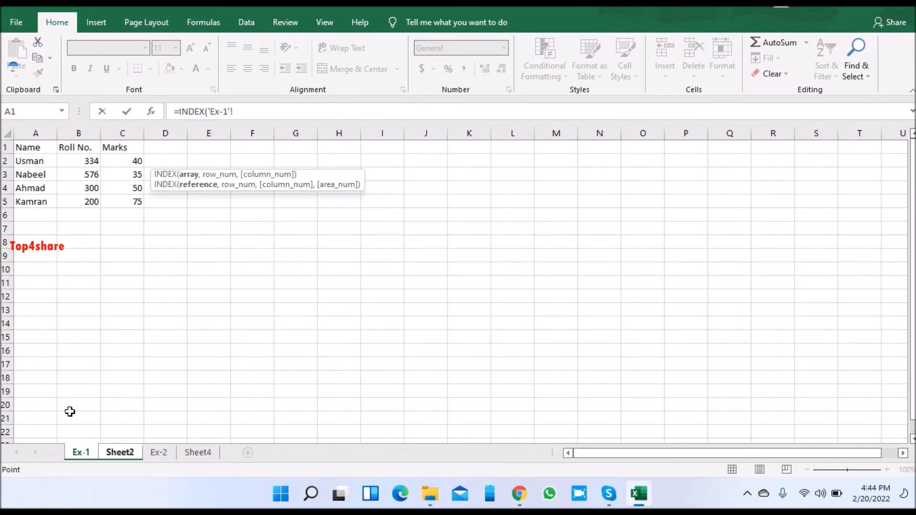
pyautogui.click(117, 133)
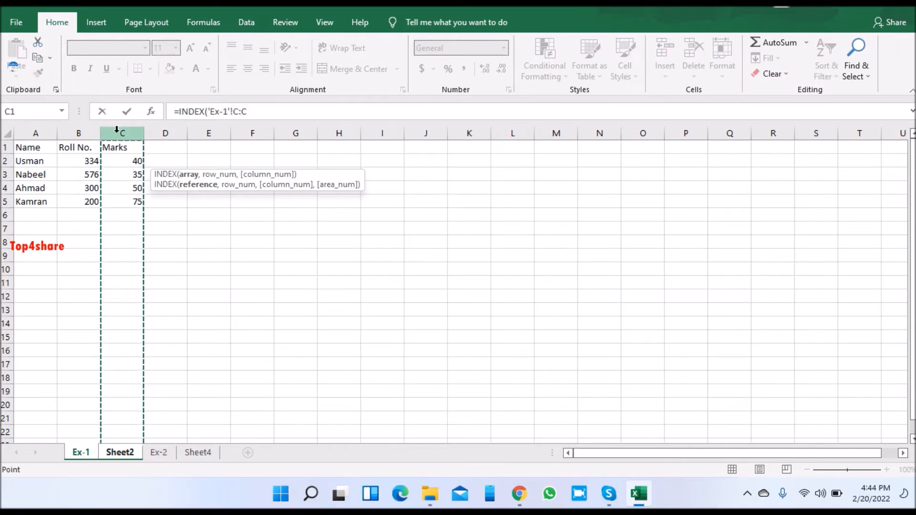
# Complete the D2 INDEX formula with Sheet2 cell B2 as the row number and 0 as the column number.
pyautogui.write(',')
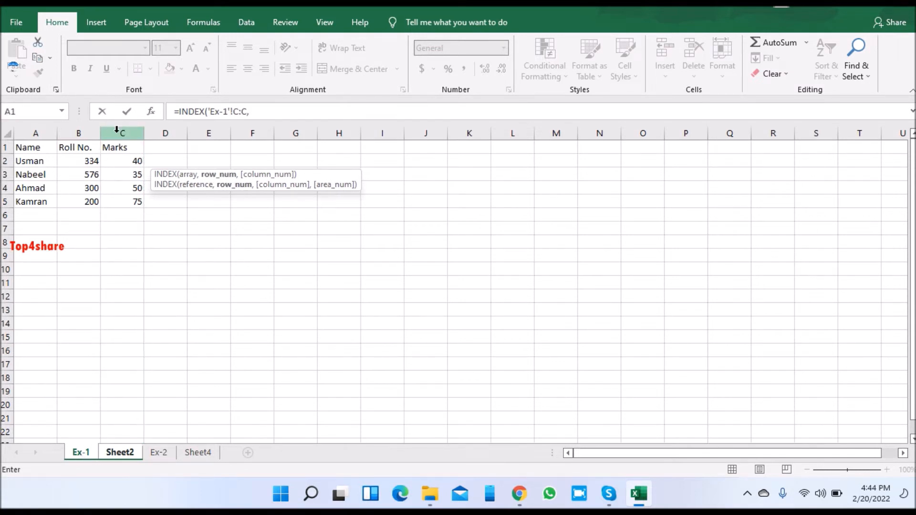
pyautogui.click(119, 455)
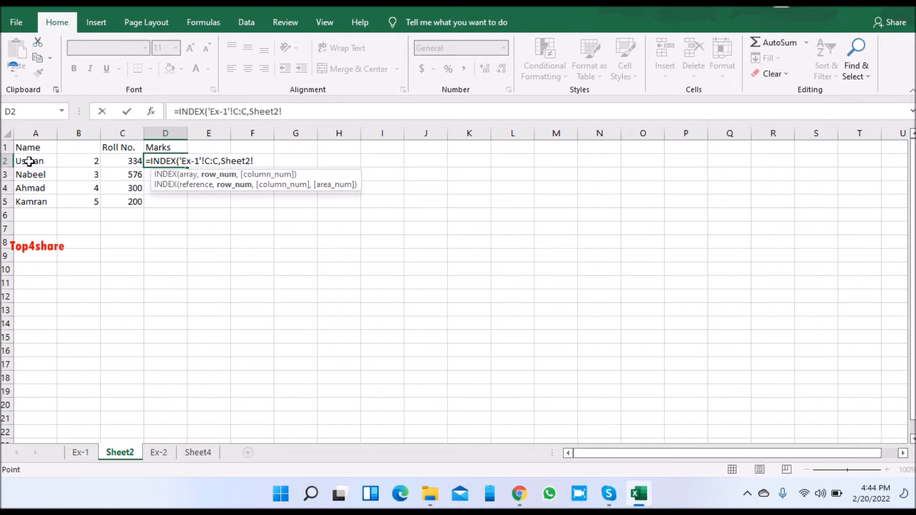
pyautogui.click(70, 161)
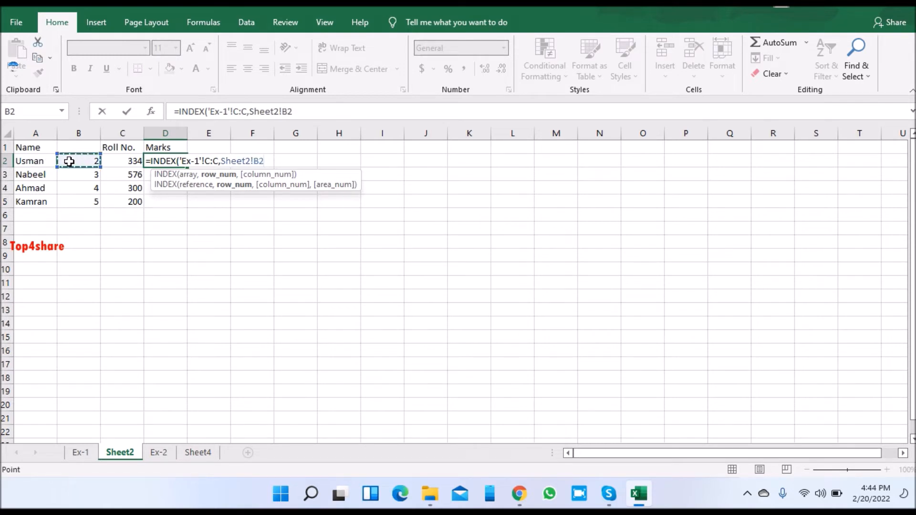
pyautogui.write(',0')
pyautogui.press('Return')
pyautogui.press('Up')
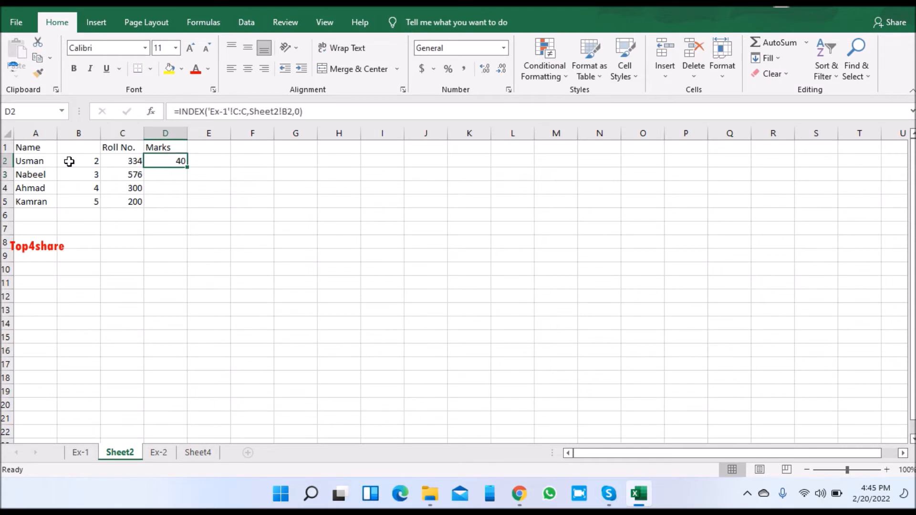
# Copy the INDEX formula from D2 down through D5 to fill the Marks column.
pyautogui.hotkey('ctrl', 'c')
pyautogui.hotkey('shift', 'Down')
pyautogui.hotkey('shift', 'Down')
pyautogui.hotkey('shift', 'Down')
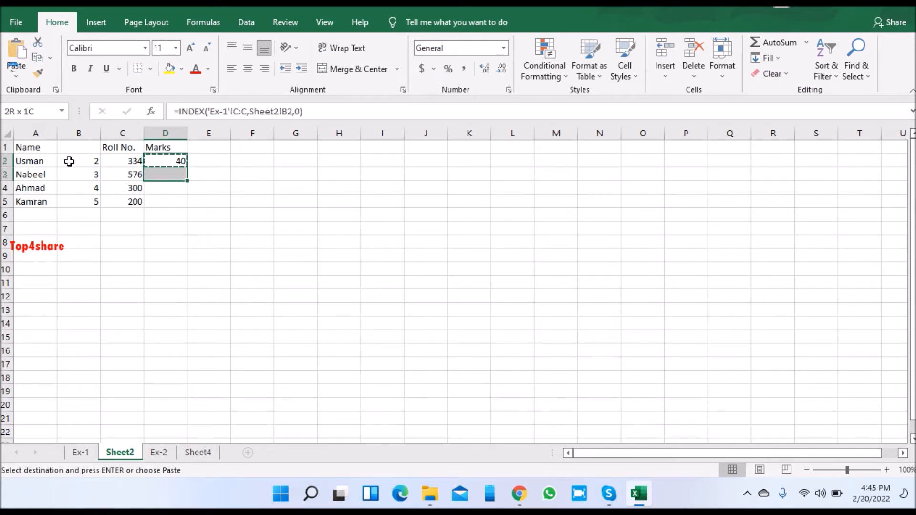
pyautogui.press('Return')
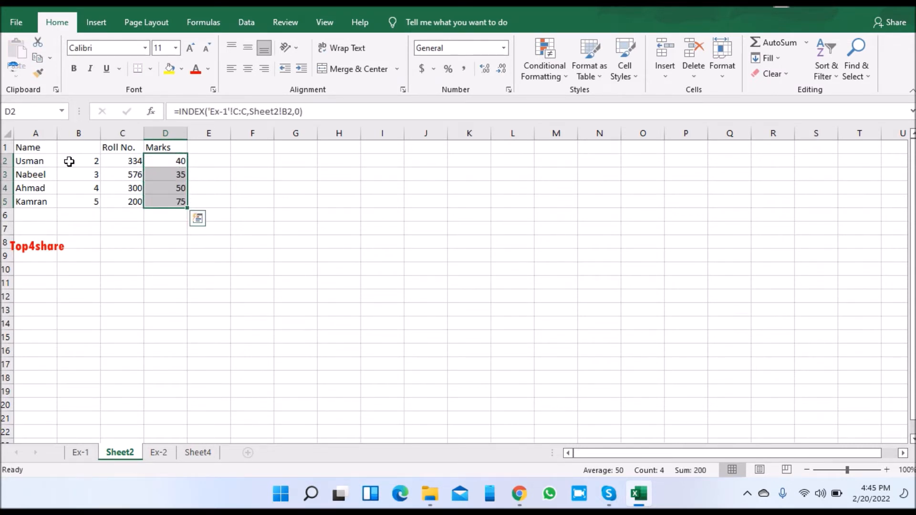
# Review the MATCH and INDEX formulas in the first student's row on Sheet2.
pyautogui.press('Up')
pyautogui.press('Down')
pyautogui.press('Down')
pyautogui.press('Up')
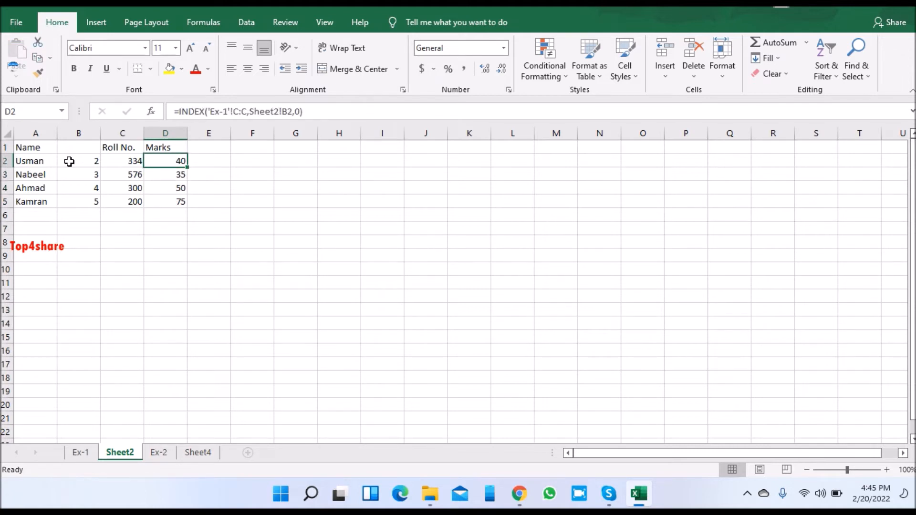
pyautogui.press('Left')
pyautogui.press('Left')
pyautogui.press('Right')
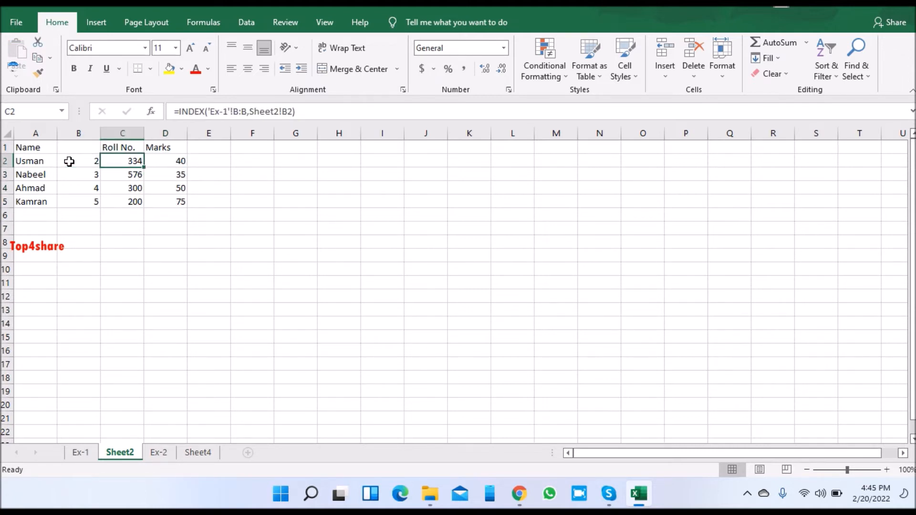
pyautogui.press('Right')
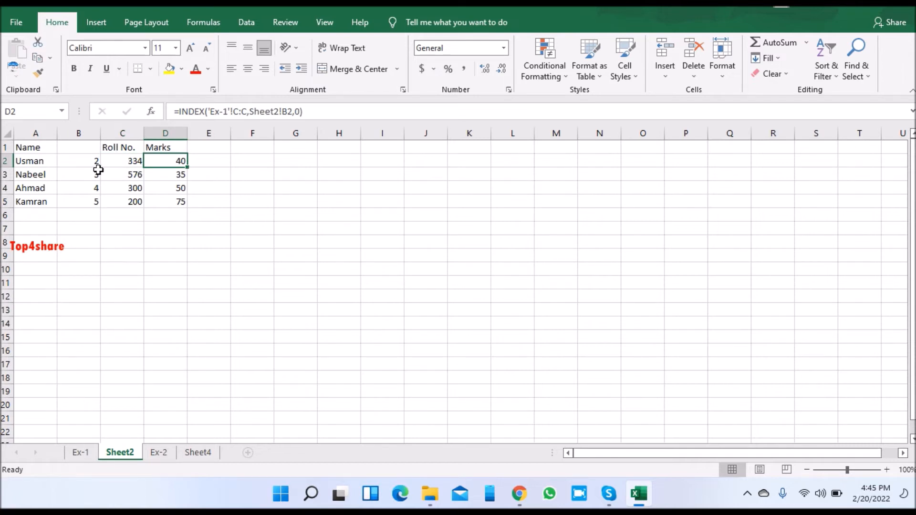
# Compare the first student's roll number and marks with the Ex-1 record, returning to the MATCH cell B2 on Sheet2.
pyautogui.click(79, 455)
pyautogui.press('Right')
pyautogui.press('Left')
pyautogui.press('Left')
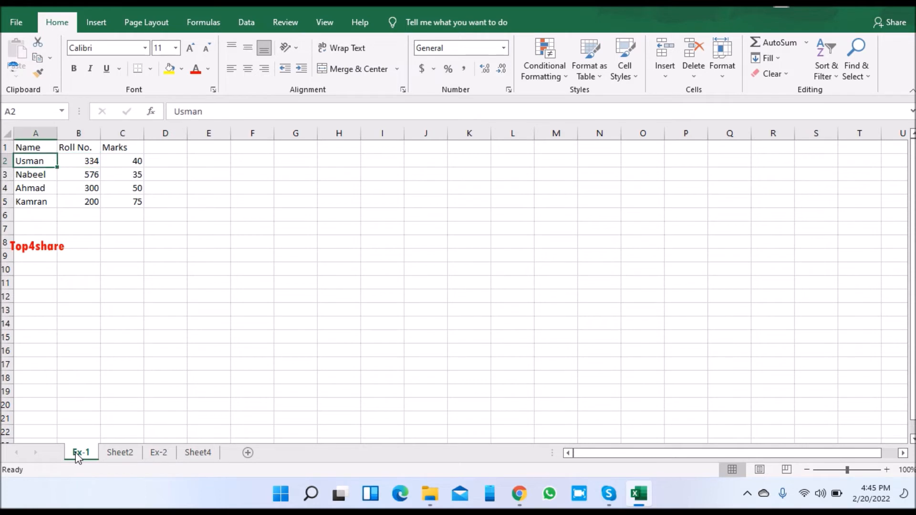
pyautogui.press('Right')
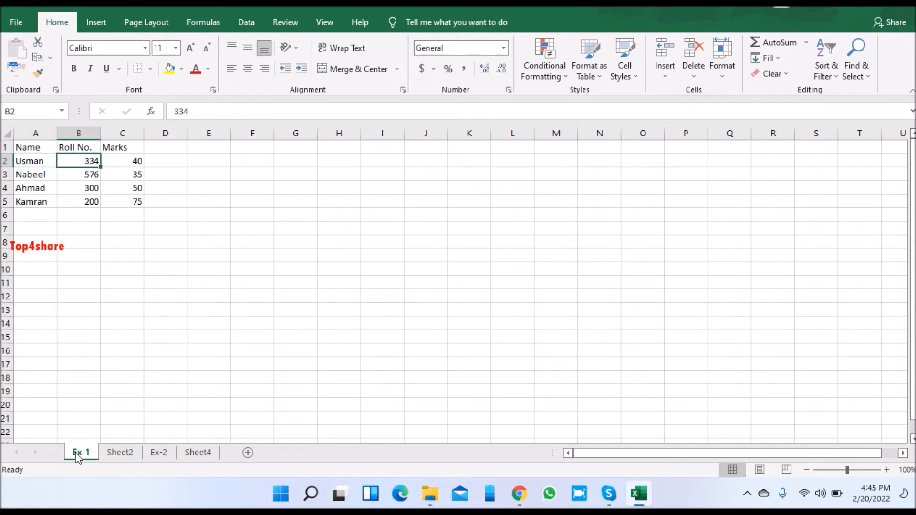
pyautogui.click(131, 454)
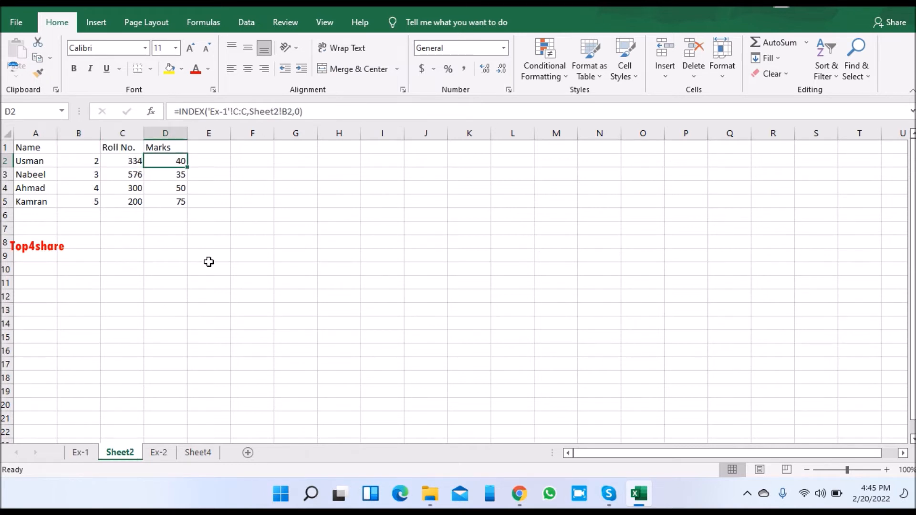
pyautogui.press('Left')
pyautogui.press('Left')
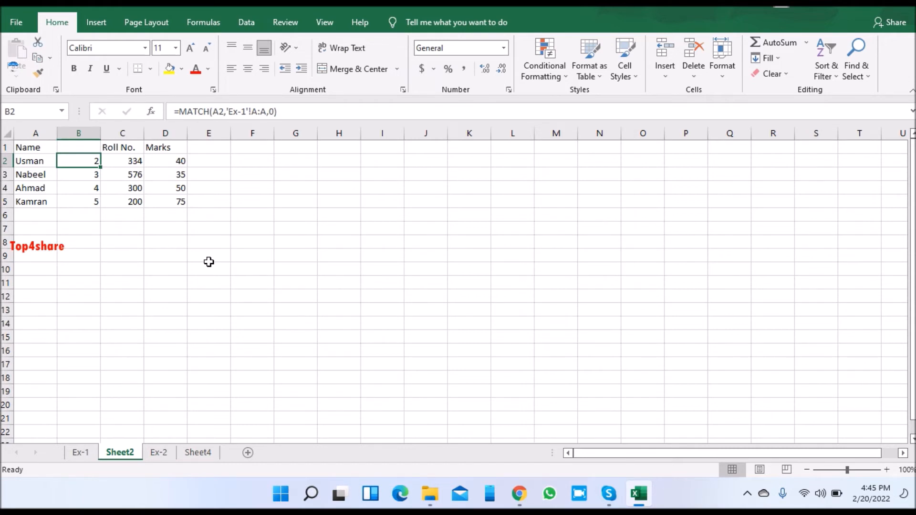
# Examine the Product, SKU and Cost Price columns on the Ex-2 sheet.
pyautogui.click(158, 454)
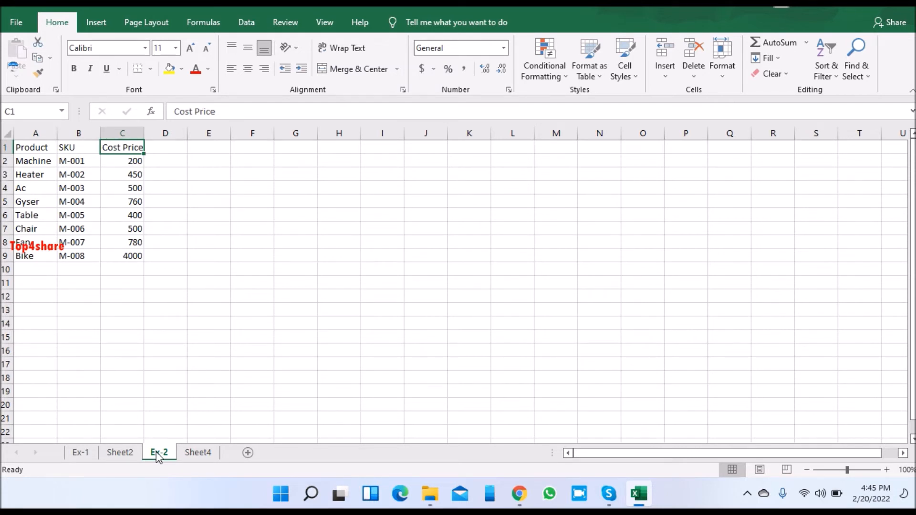
pyautogui.press('Down')
pyautogui.press('Left')
pyautogui.press('Left')
pyautogui.press('Up')
pyautogui.press('Down')
pyautogui.press('Down')
pyautogui.press('Down')
pyautogui.press('Down')
pyautogui.press('Up')
pyautogui.press('Up')
pyautogui.press('Up')
pyautogui.press('Right')
pyautogui.press('Down')
pyautogui.press('Down')
pyautogui.press('Down')
pyautogui.press('Up')
pyautogui.press('Up')
pyautogui.press('Up')
pyautogui.press('Up')
pyautogui.press('Right')
pyautogui.press('Down')
pyautogui.press('Down')
pyautogui.press('Down')
pyautogui.press('Down')
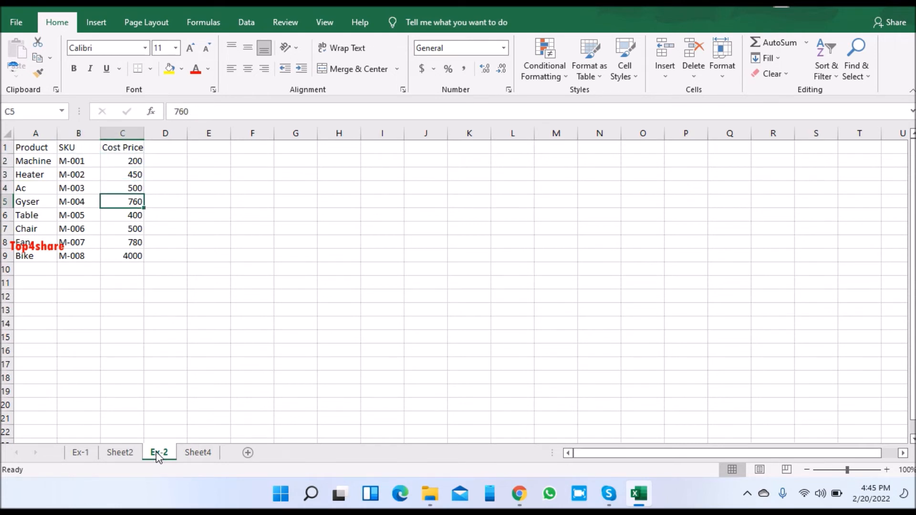
# Examine the SKU list and the Product and Cost Price headings on Sheet4.
pyautogui.click(198, 453)
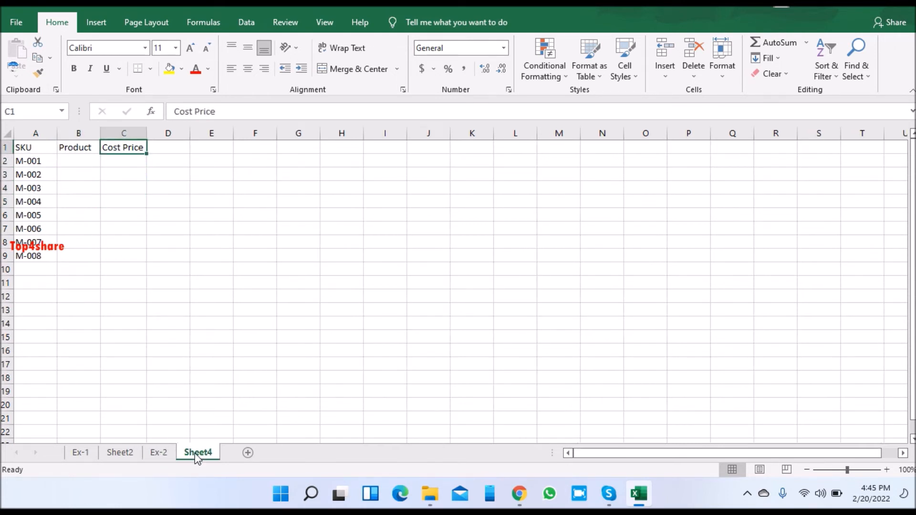
pyautogui.press('Left')
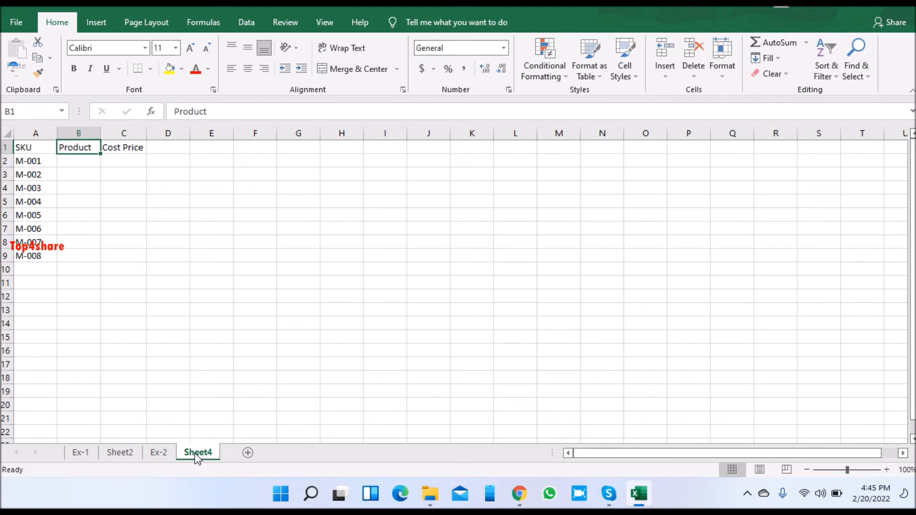
pyautogui.press('Left')
pyautogui.press('Down')
pyautogui.press('Up')
pyautogui.press('Down')
pyautogui.press('Up')
pyautogui.press('Down')
# Start an INDEX formula in cell B2 of Sheet4 with column A of the Ex-2 sheet as the array.
pyautogui.press('Right')
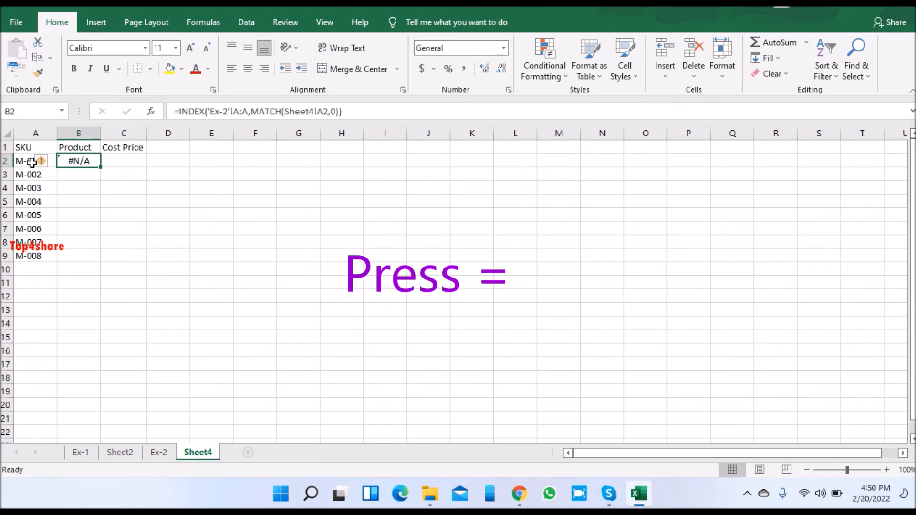
pyautogui.write('=ind')
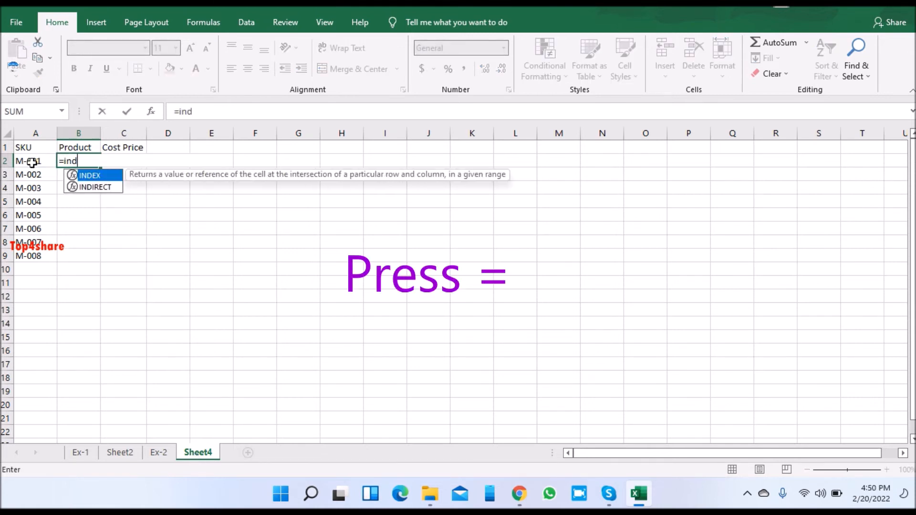
pyautogui.press('Tab')
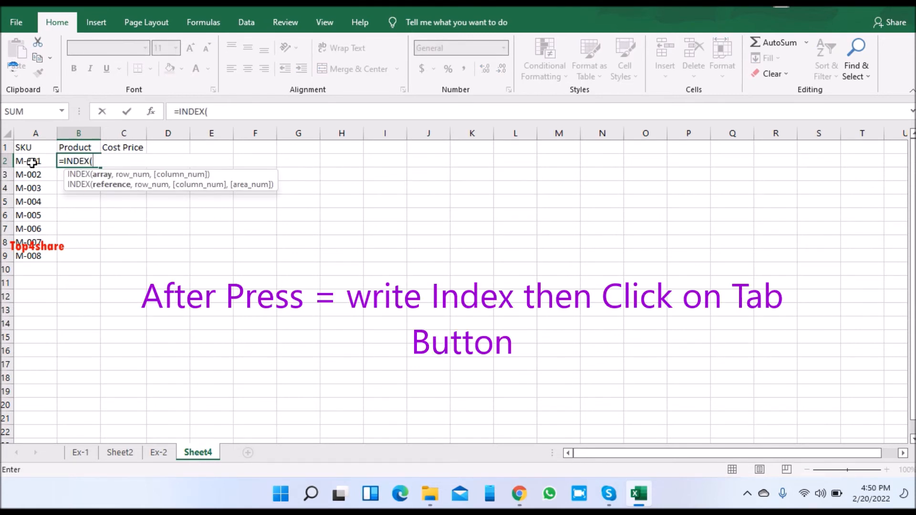
pyautogui.click(159, 453)
pyautogui.hotkey('ctrl', 'space')
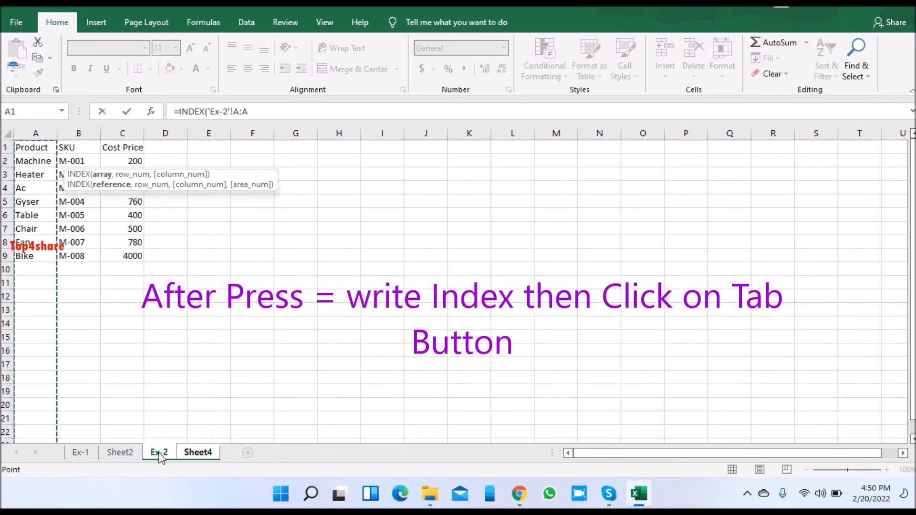
# Nest a MATCH function as the INDEX row number, using Sheet4 cell A2 as the lookup value.
pyautogui.write(',')
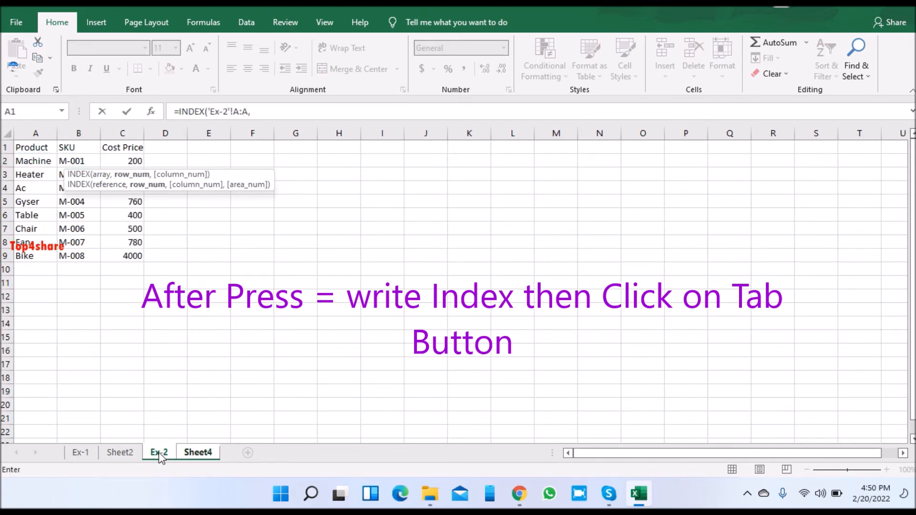
pyautogui.write('ma')
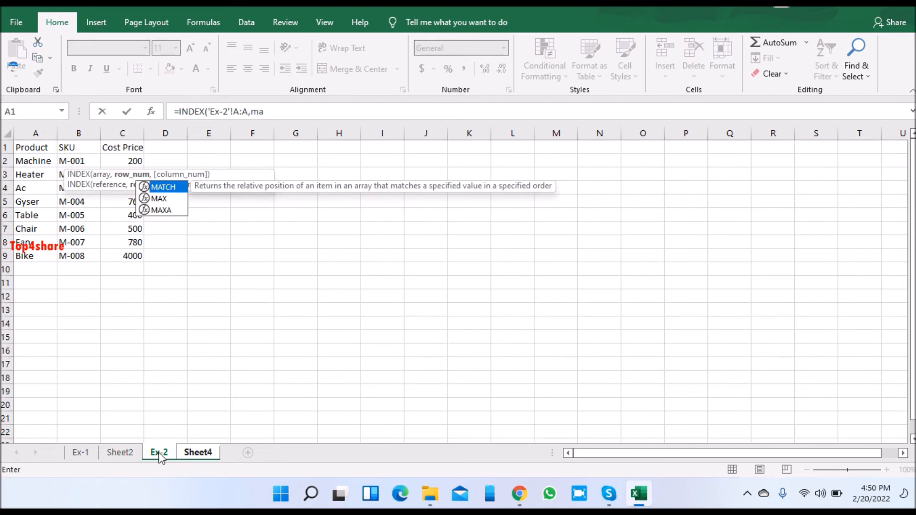
pyautogui.press('Tab')
pyautogui.click(204, 453)
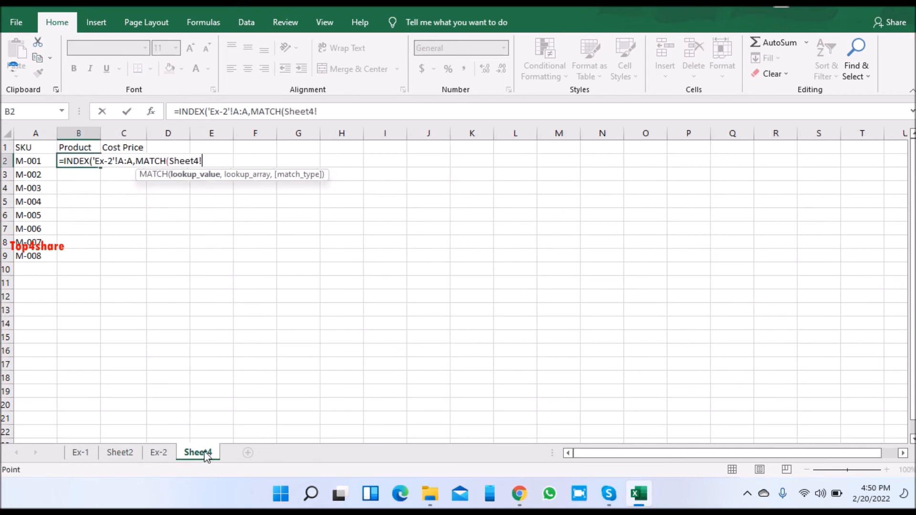
pyautogui.click(35, 162)
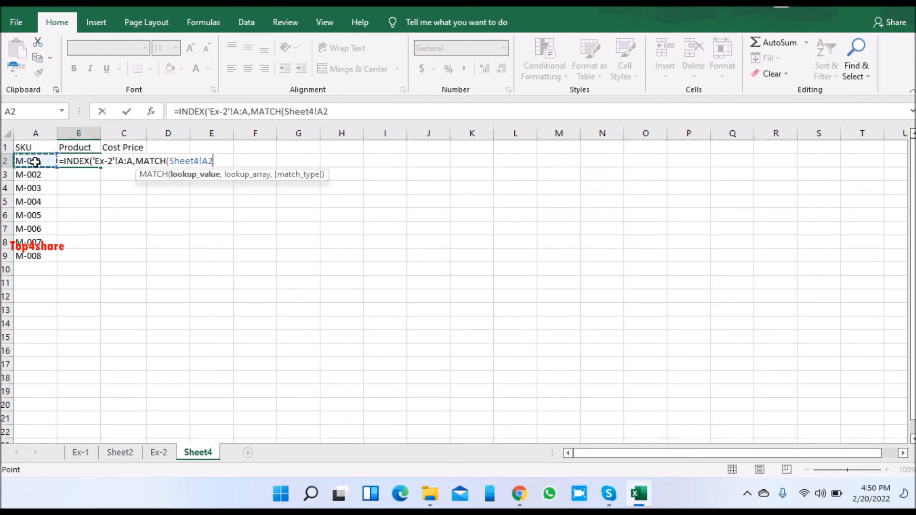
# Use column B of the Ex-2 sheet as the lookup array of the nested MATCH function.
pyautogui.write(',')
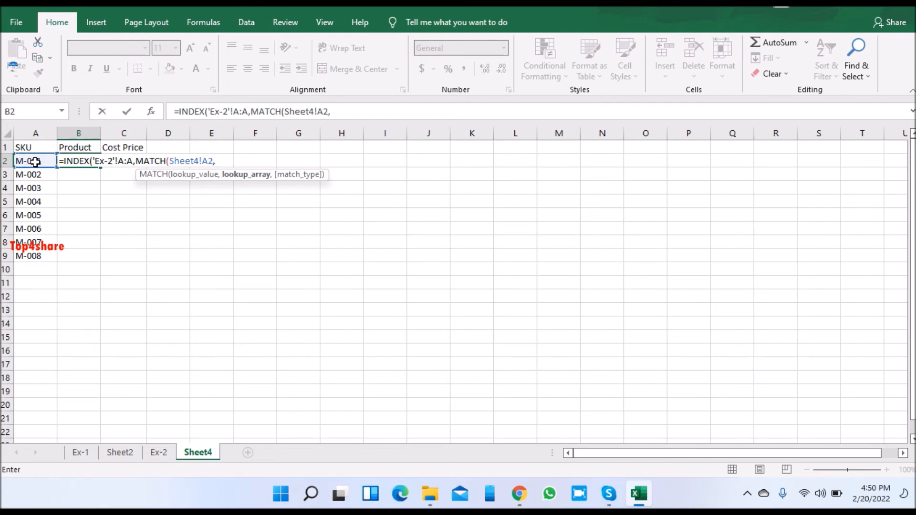
pyautogui.click(159, 453)
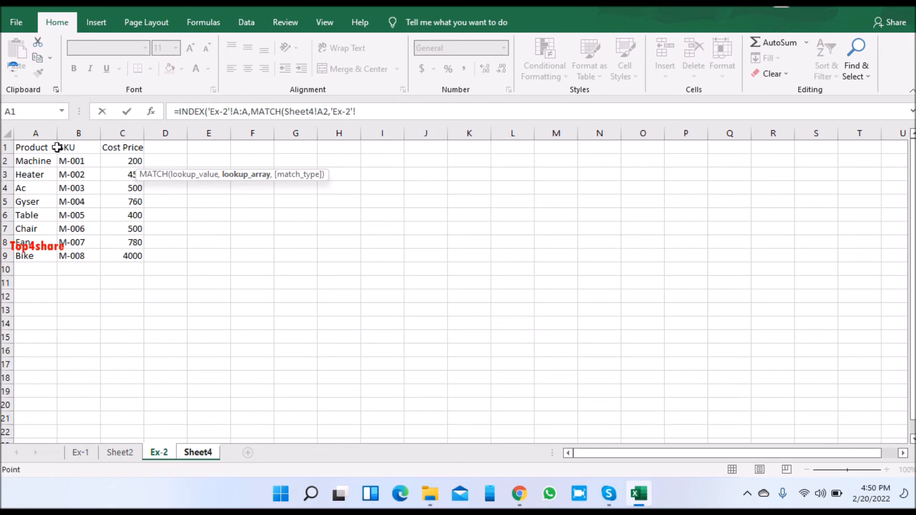
pyautogui.click(78, 133)
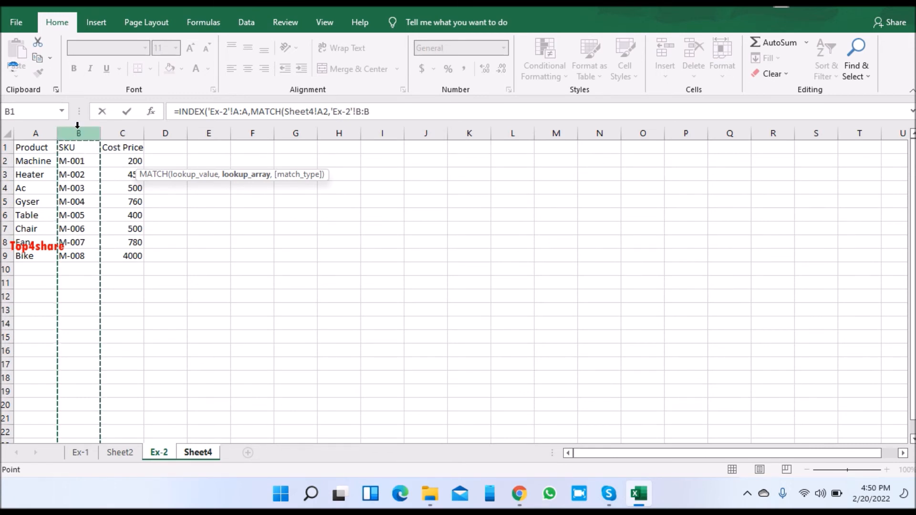
# Complete the nested MATCH in Sheet4 cell B2 with match type 0 and copy the finished formula cell.
pyautogui.write(',0')
pyautogui.press('Return')
pyautogui.press('Return')
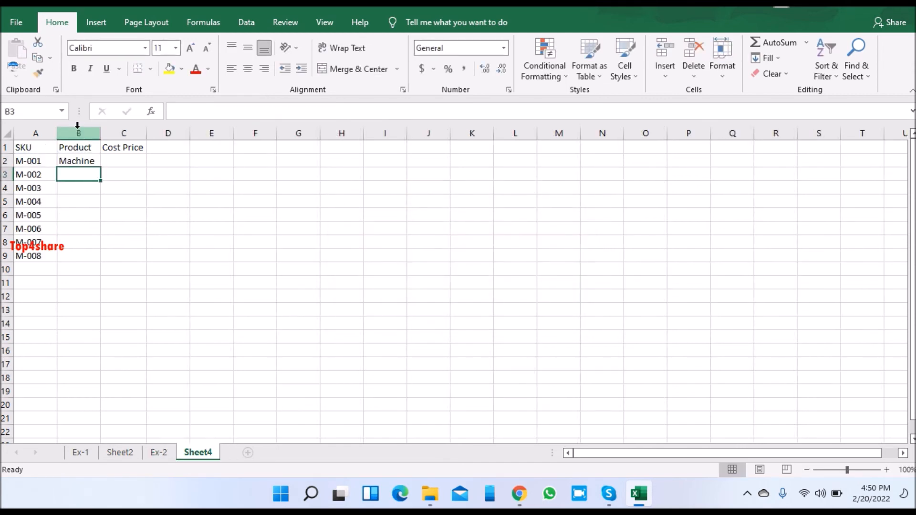
pyautogui.press('Up')
pyautogui.hotkey('ctrl', 'c')
pyautogui.press('Down')
pyautogui.hotkey('shift', 'Down')
pyautogui.hotkey('shift', 'Down')
pyautogui.hotkey('shift', 'Down')
pyautogui.hotkey('shift', 'Down')
pyautogui.hotkey('shift', 'Down')
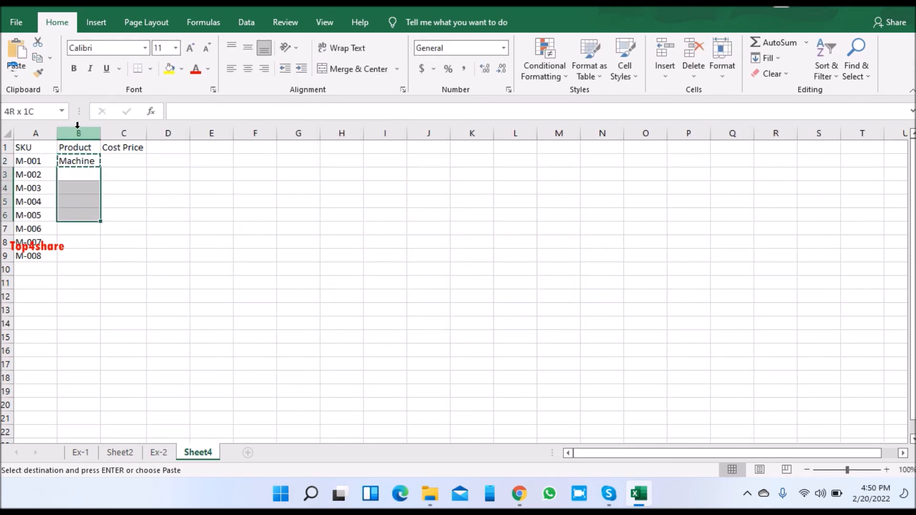
pyautogui.hotkey('shift', 'Down')
pyautogui.press('Up')
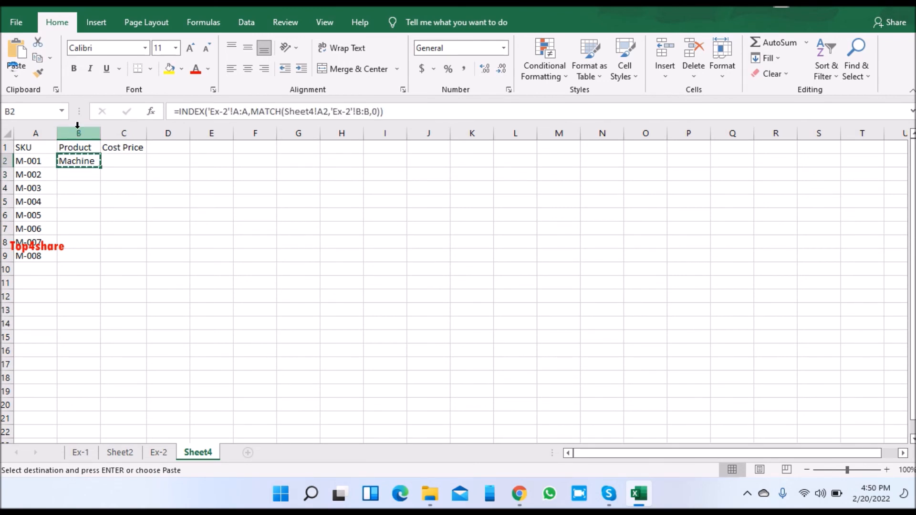
pyautogui.press('Down')
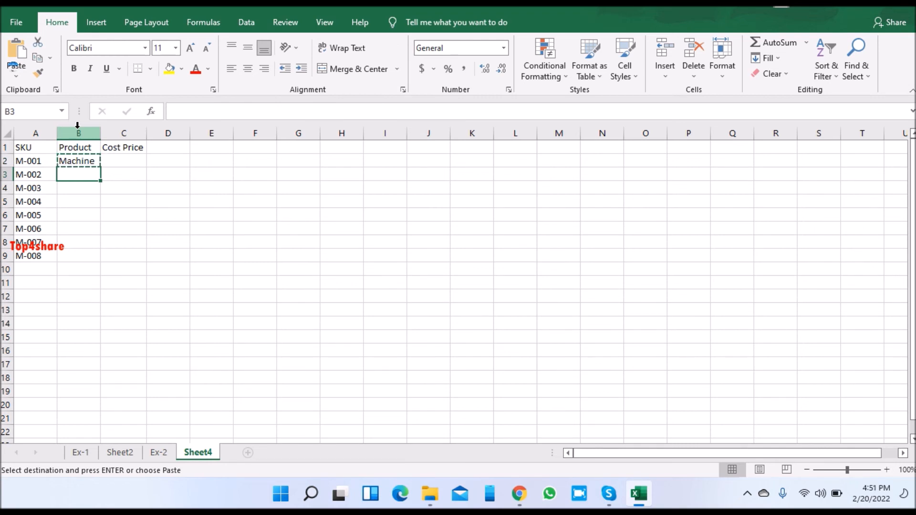
pyautogui.hotkey('ctrl', 'shift', 'Down')
pyautogui.press('Up')
pyautogui.press('Up')
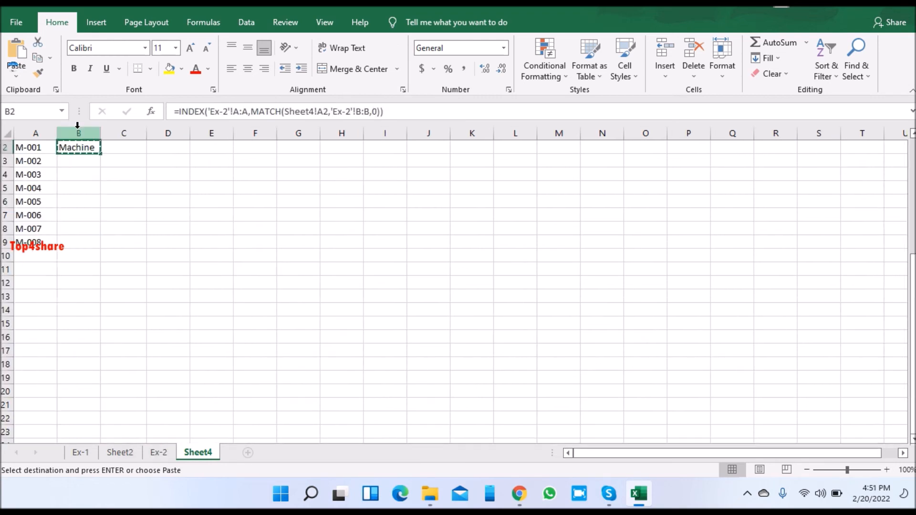
pyautogui.press('Down')
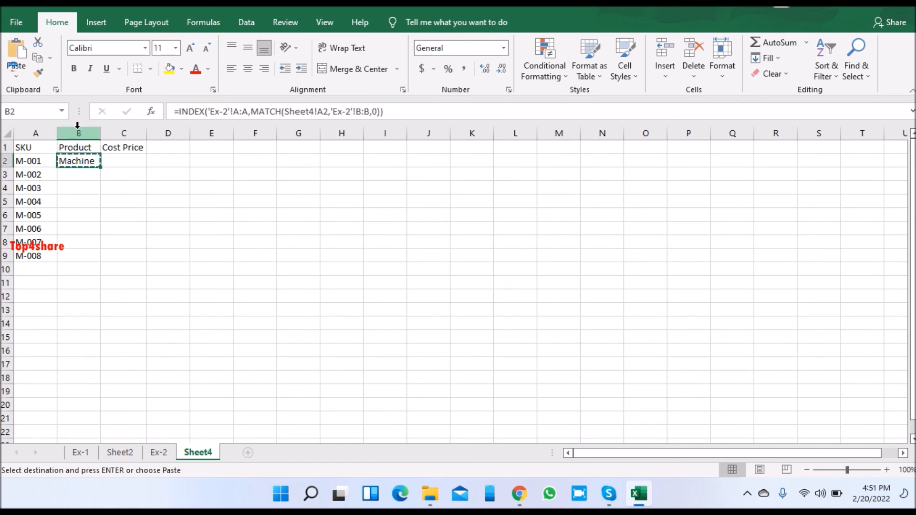
# Paste the copied product formula into cells B3 through B9 of Sheet4.
pyautogui.press('Down')
pyautogui.hotkey('shift', 'Down')
pyautogui.hotkey('shift', 'Down')
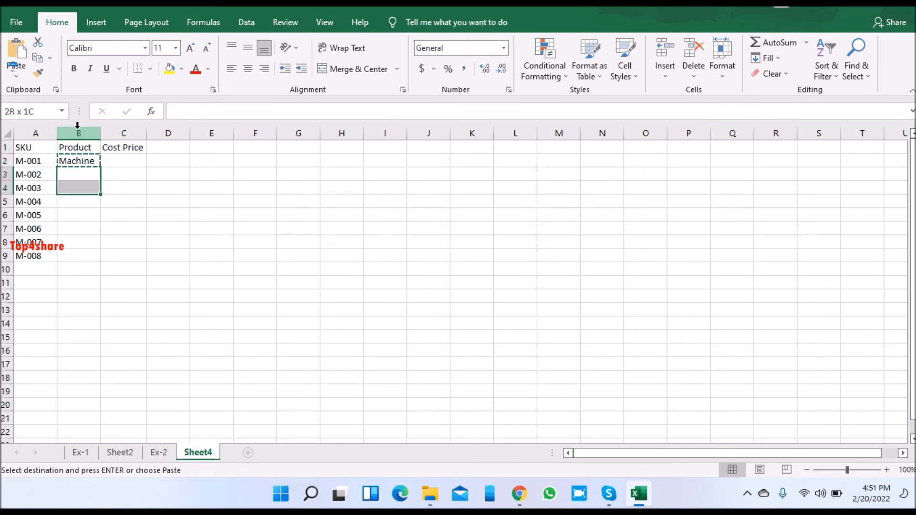
pyautogui.hotkey('shift', 'Down')
pyautogui.hotkey('shift', 'Down')
pyautogui.hotkey('shift', 'Down')
pyautogui.hotkey('shift', 'Down')
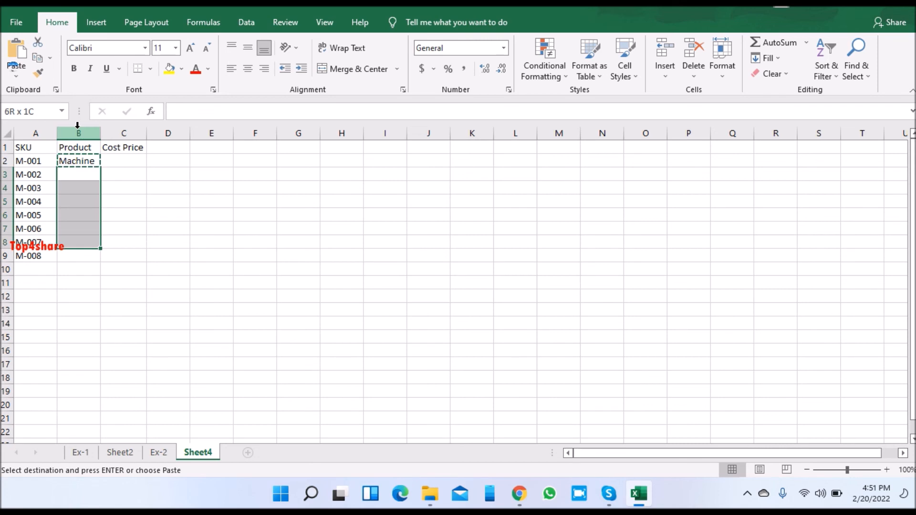
pyautogui.press('Return')
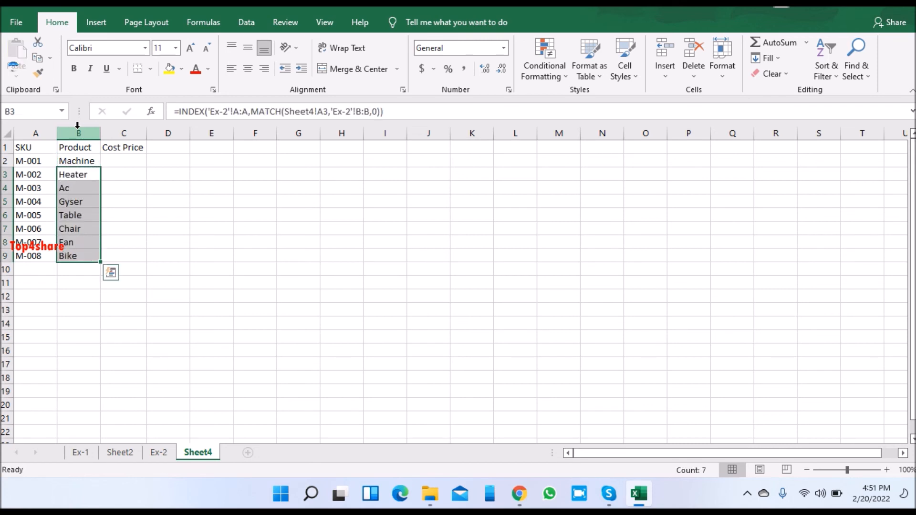
# Examine the INDEX and MATCH formulas and the retrieved products down the Product column of Sheet4.
pyautogui.press('Up')
pyautogui.press('Down')
pyautogui.press('Down')
pyautogui.press('Down')
pyautogui.press('Down')
pyautogui.press('Down')
pyautogui.press('Down')
pyautogui.press('Down')
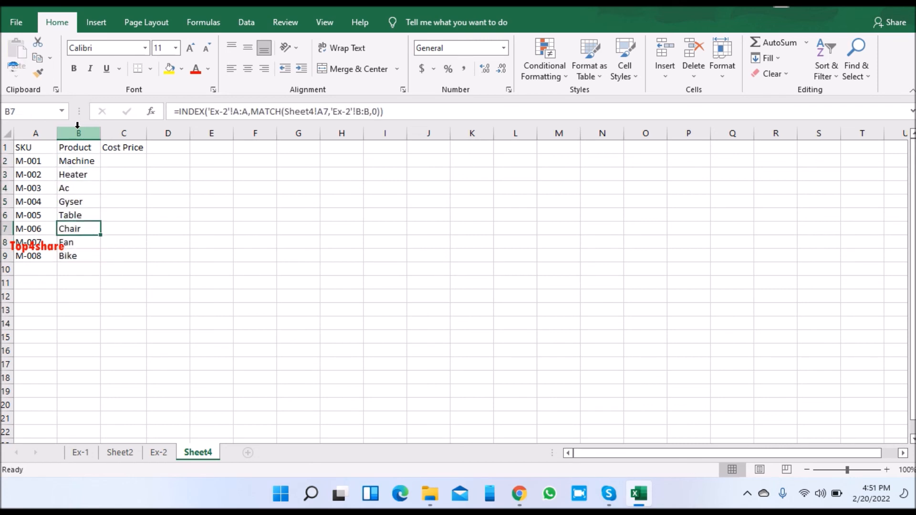
pyautogui.press('Up')
pyautogui.press('Up')
pyautogui.press('Up')
pyautogui.press('Up')
pyautogui.press('Up')
pyautogui.press('Up')
pyautogui.press('Up')
pyautogui.press('Up')
pyautogui.press('Down')
pyautogui.press('Down')
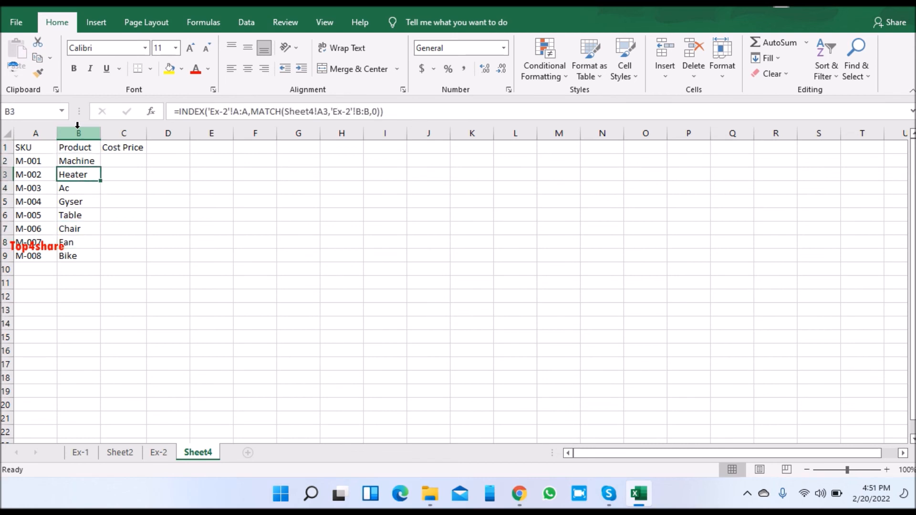
pyautogui.press('Left')
pyautogui.press('Up')
pyautogui.press('Right')
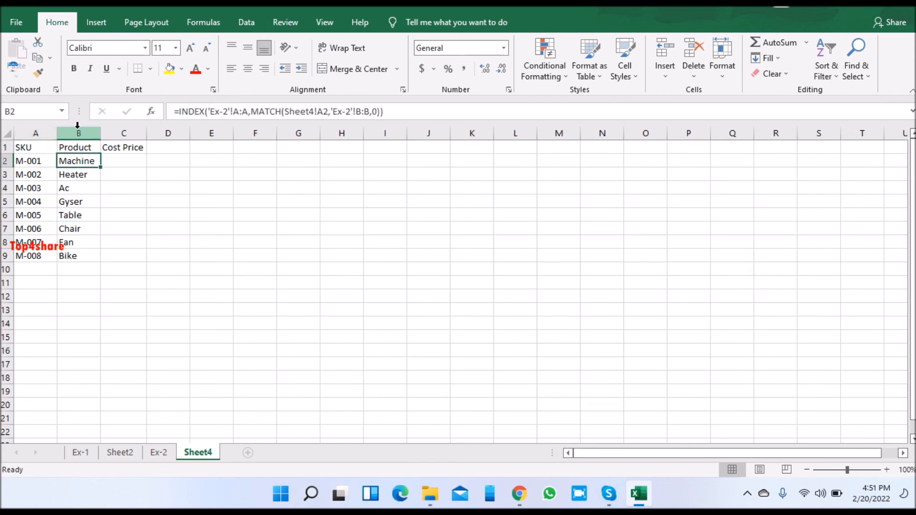
# Review the separate MATCH formula in B2 and INDEX formula in C2 of Sheet2, and return to the Ex-2 sheet.
pyautogui.click(128, 453)
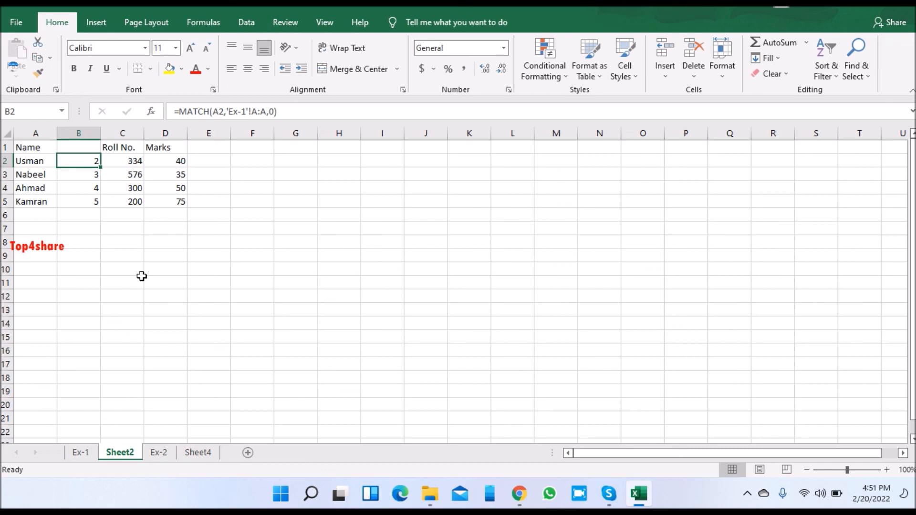
pyautogui.press('F2')
pyautogui.press('Escape')
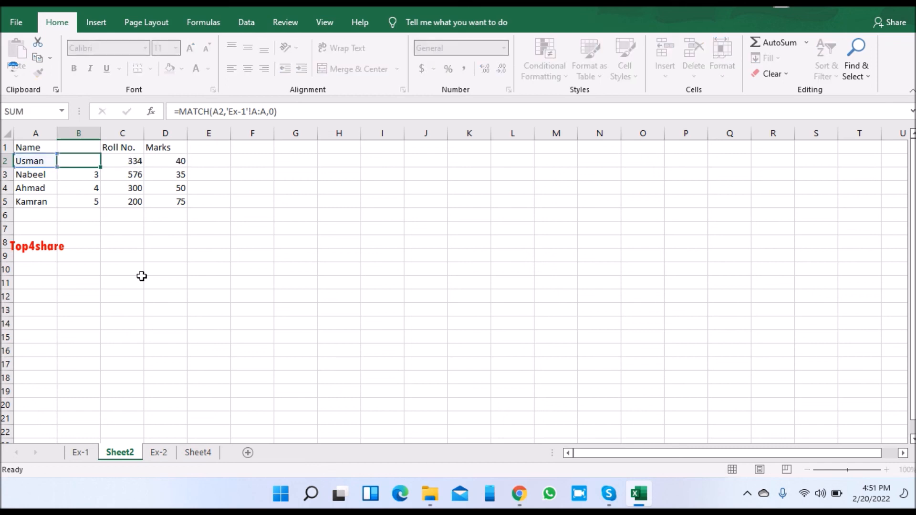
pyautogui.press('Down')
pyautogui.press('Up')
pyautogui.press('Right')
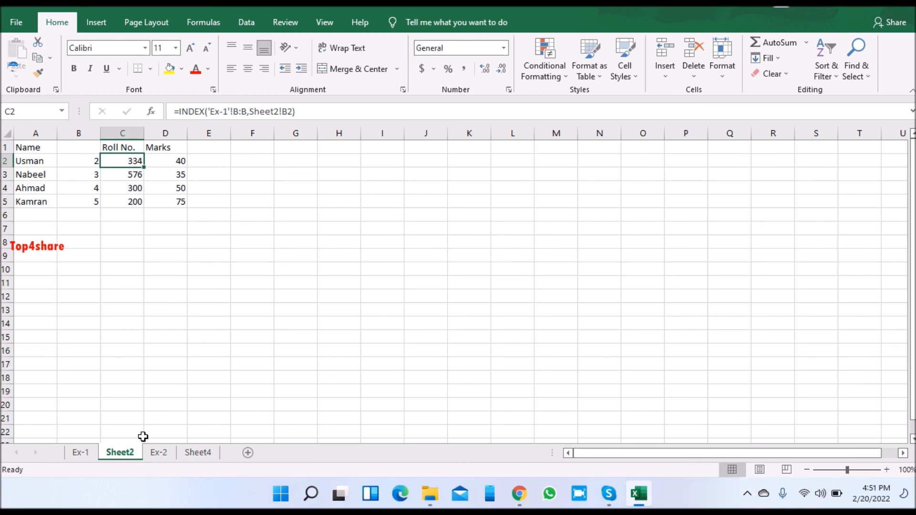
pyautogui.click(152, 453)
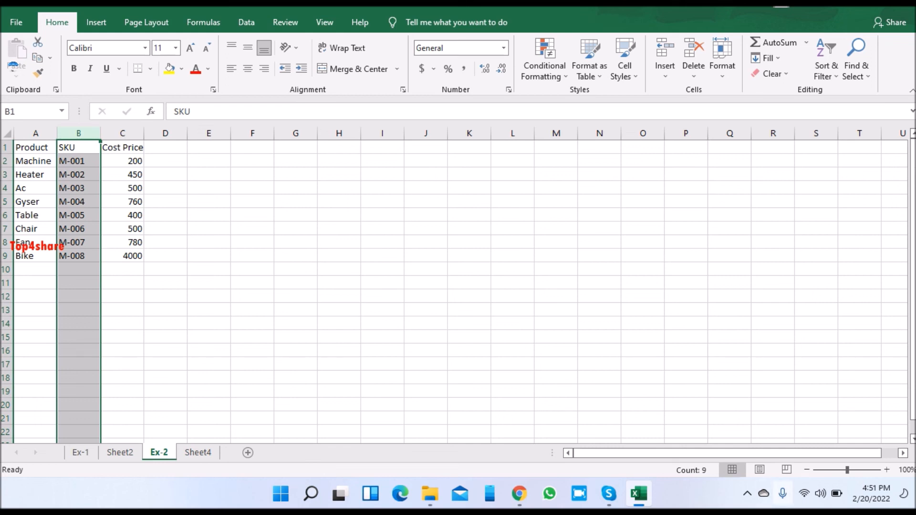
pyautogui.click(747, 494)
pyautogui.click(734, 430)
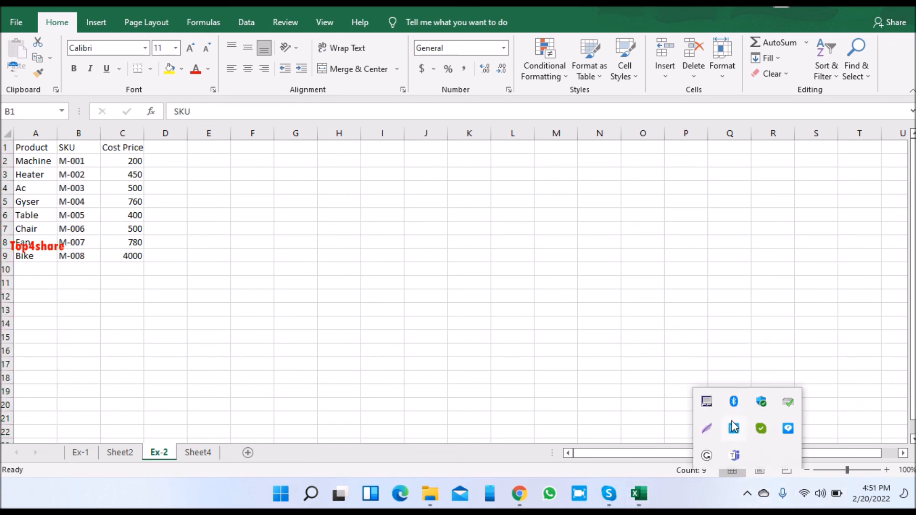